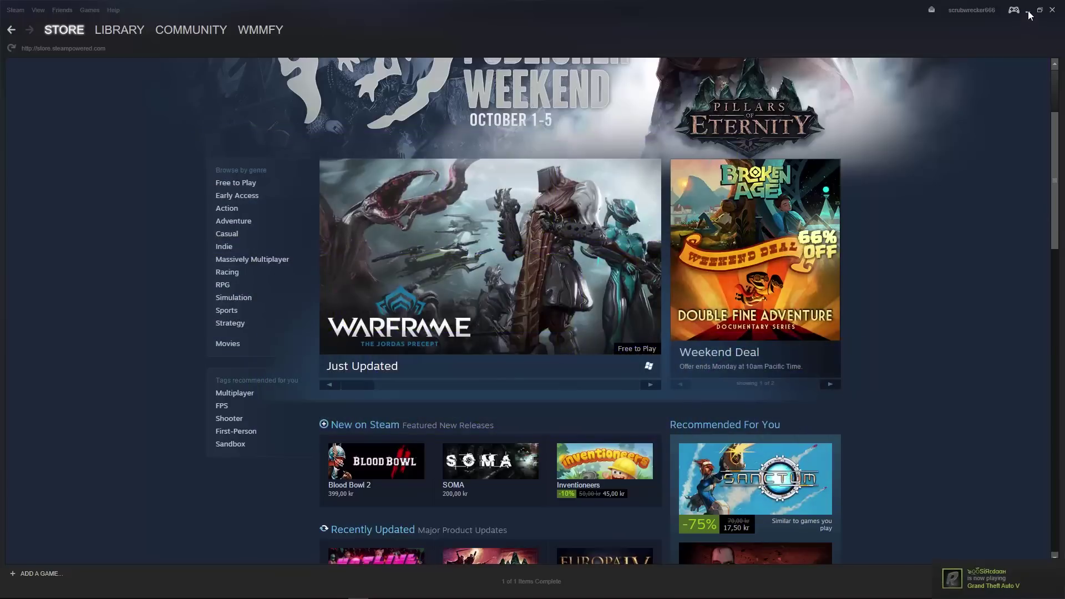
# - Minimize the Steam window from its top-right corner to reveal the Windows desktop
pyautogui.click(1028, 11)
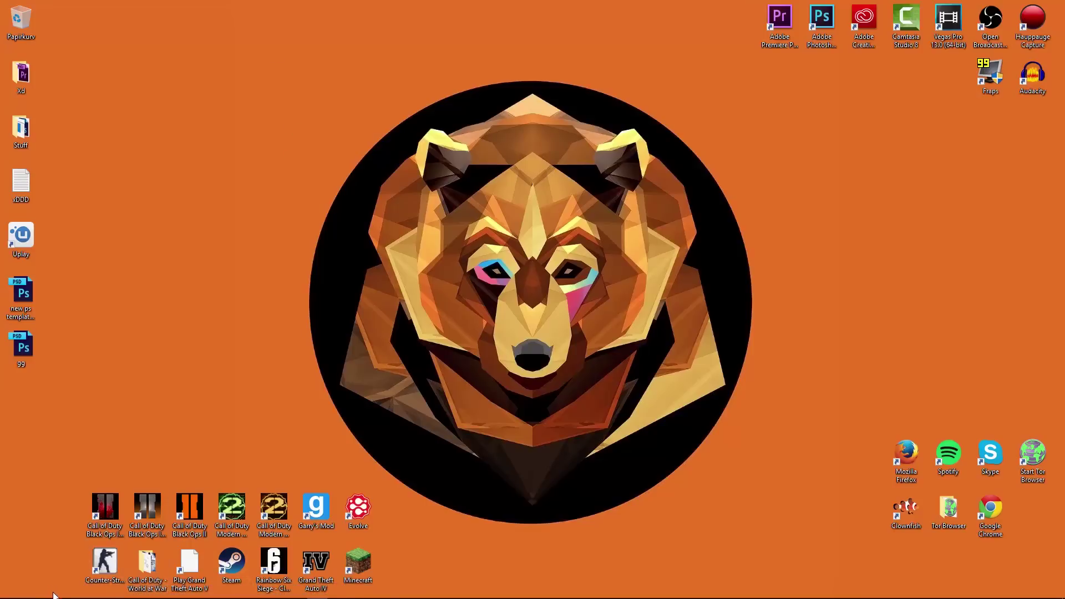
# - Restore Chrome from the taskbar to show the dlh.net register page with its captcha
pyautogui.click(71, 591)
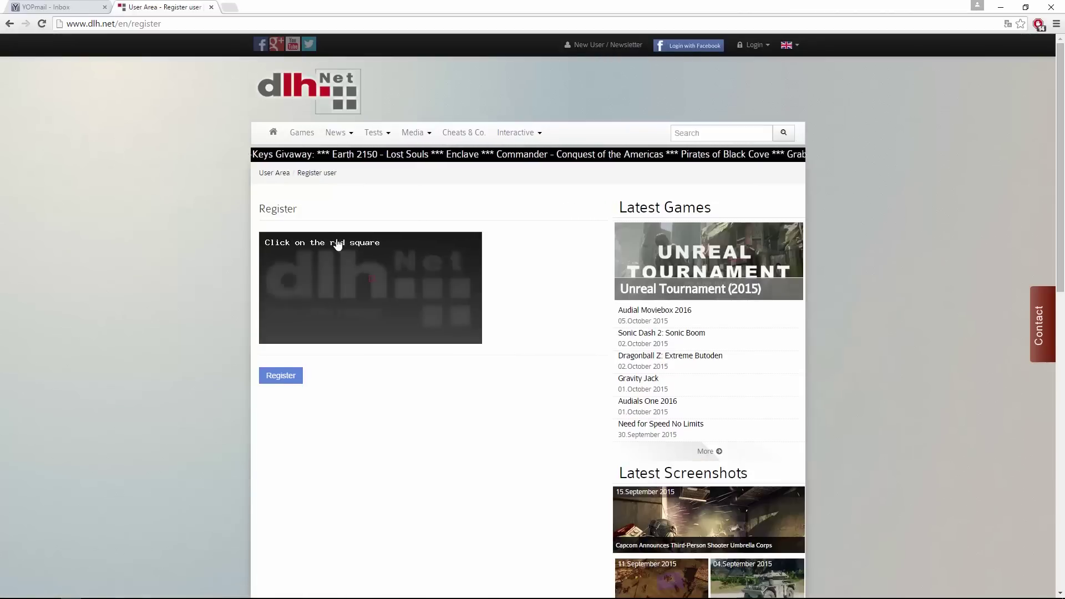
# - Pass the red-square check and enter the first and last name
pyautogui.click(372, 284)
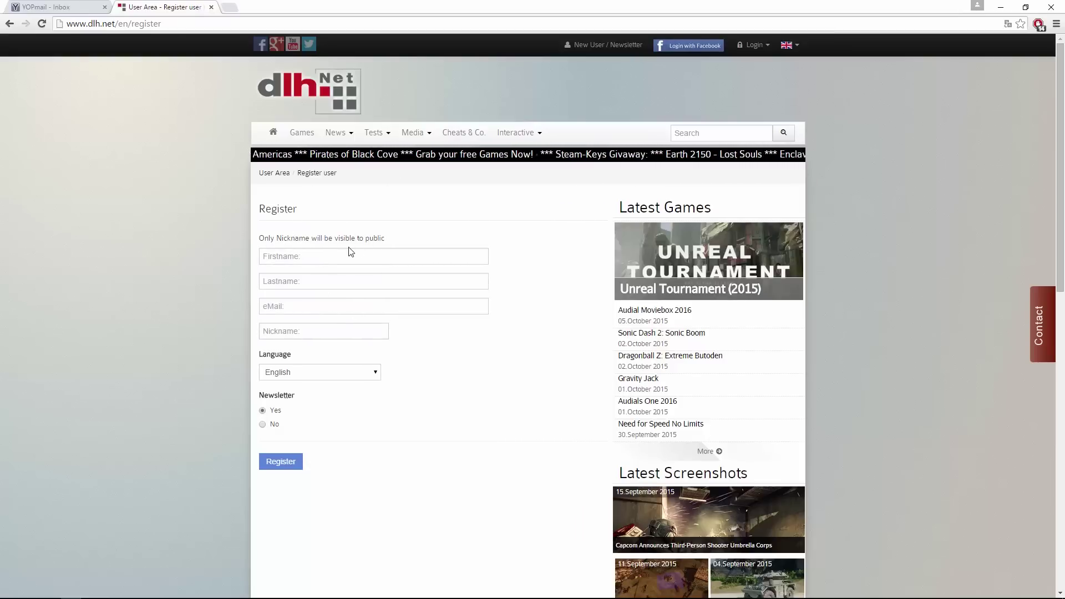
pyautogui.click(330, 255)
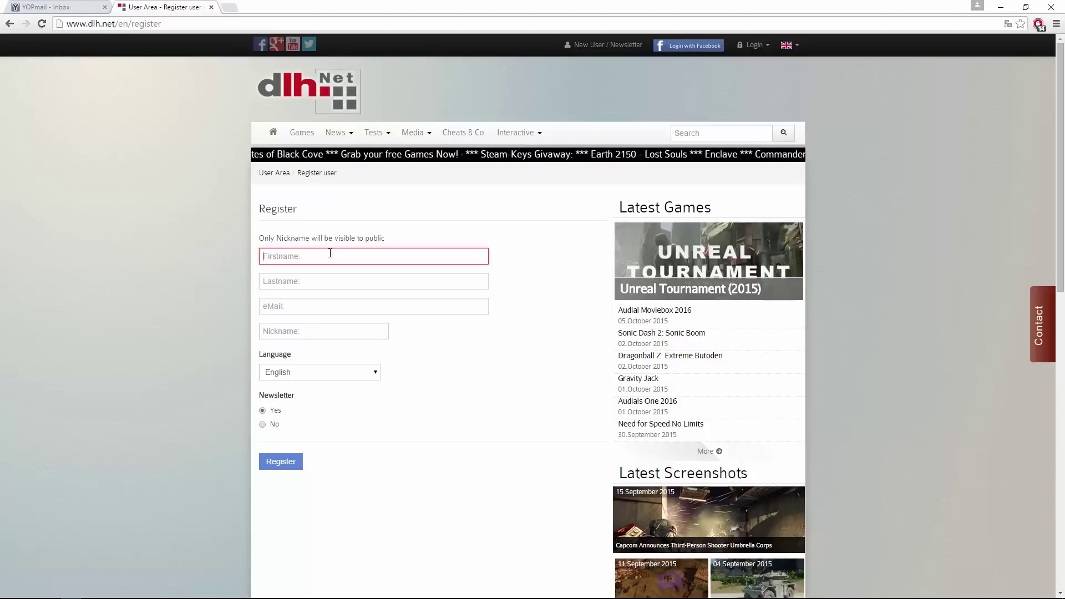
pyautogui.write('aØEX')
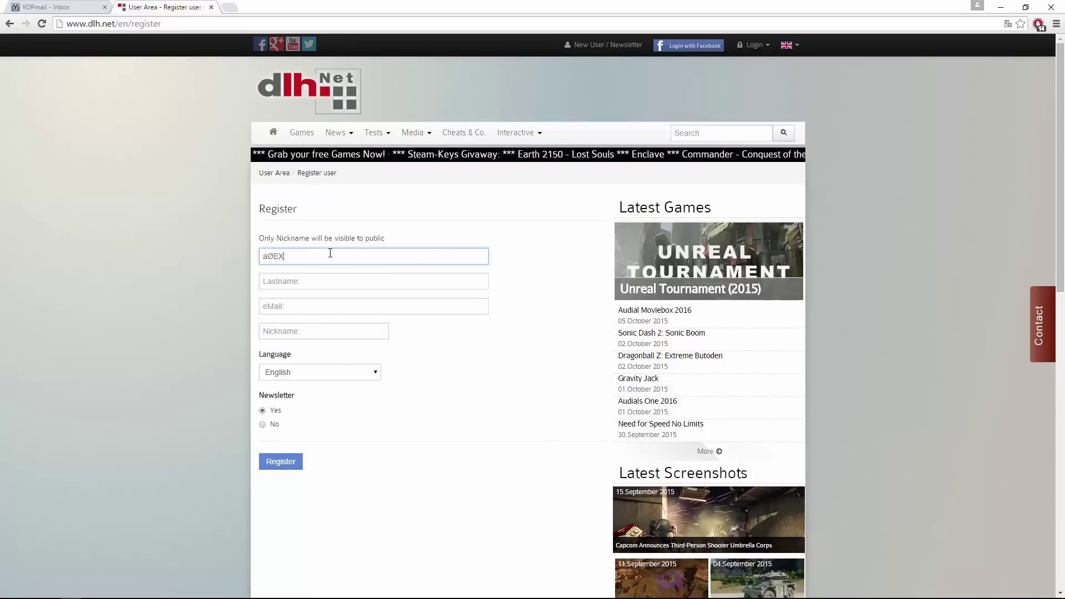
pyautogui.press('BackSpace')
pyautogui.press('BackSpace')
pyautogui.press('BackSpace')
pyautogui.write('a')
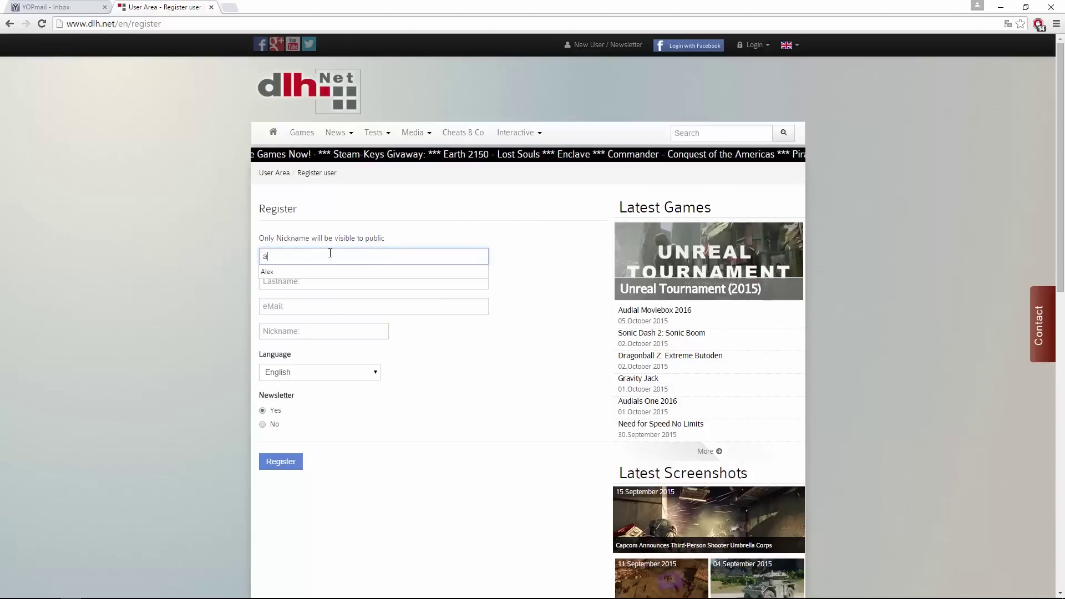
pyautogui.press('BackSpace')
pyautogui.write('Alex')
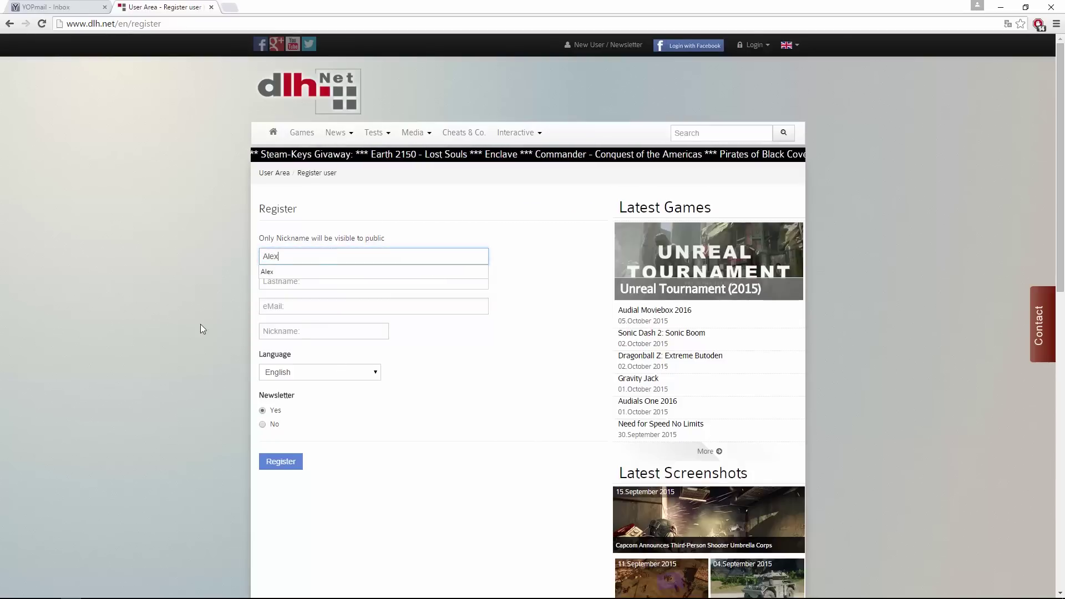
pyautogui.click(286, 281)
pyautogui.write('xD')
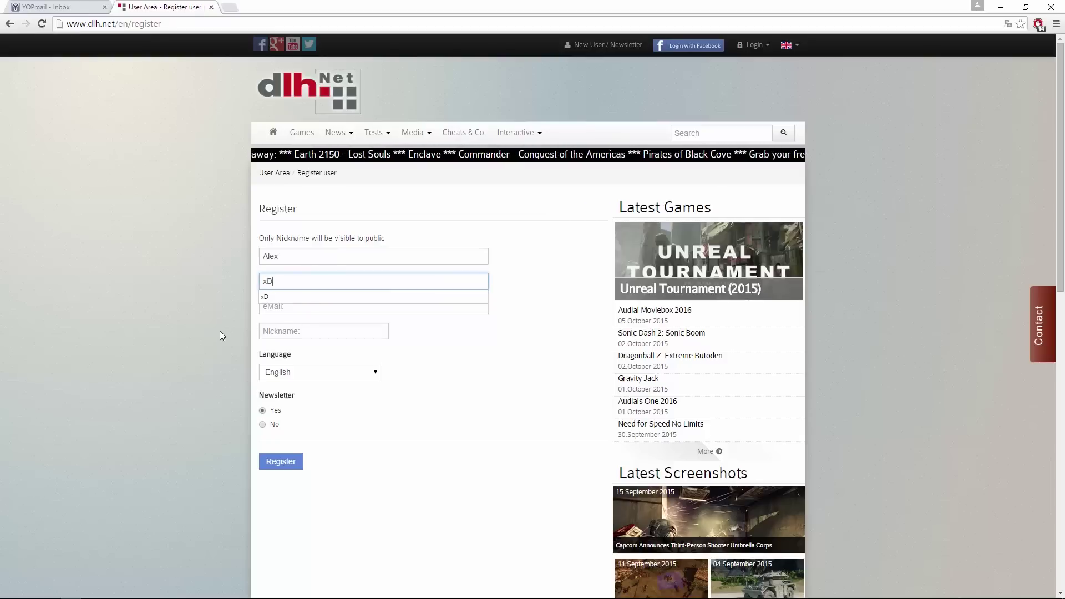
# - Fill in the suggested yopmail address, then switch to the YOPmail inbox
pyautogui.click(272, 307)
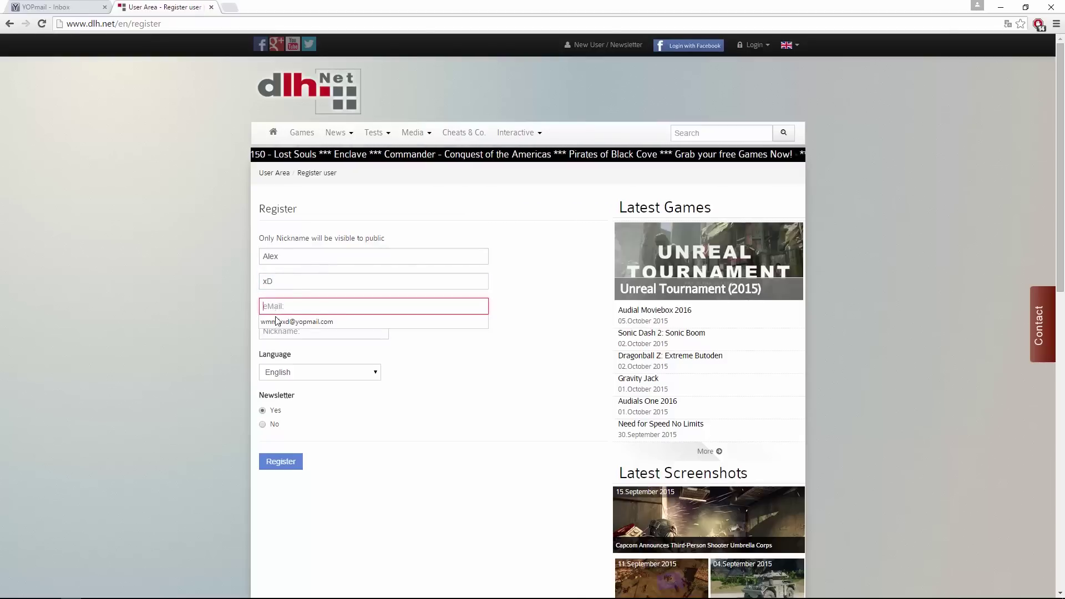
pyautogui.click(276, 321)
pyautogui.click(300, 306)
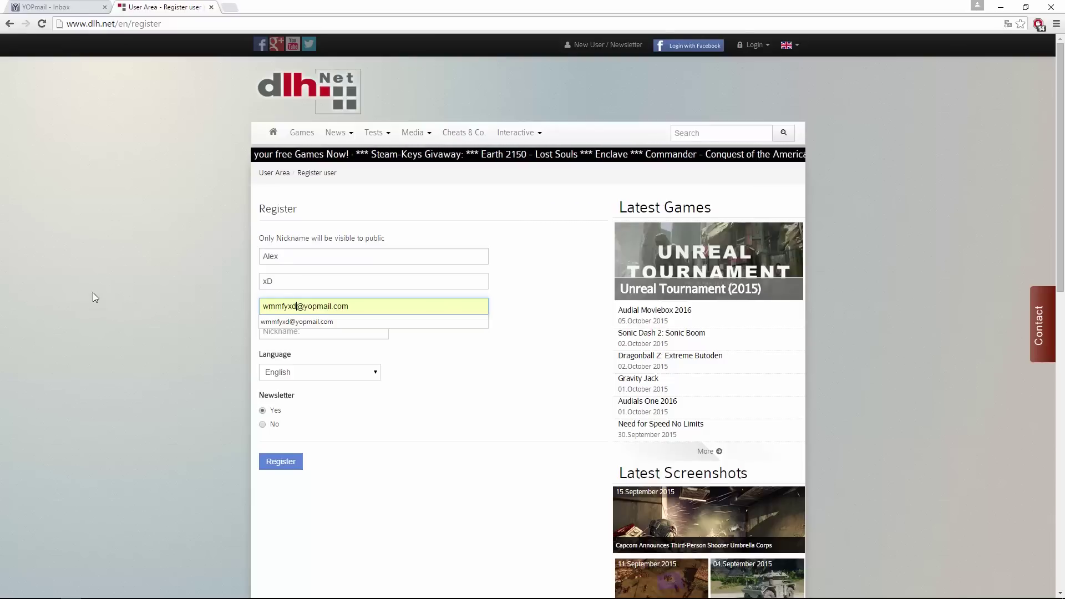
pyautogui.click(50, 7)
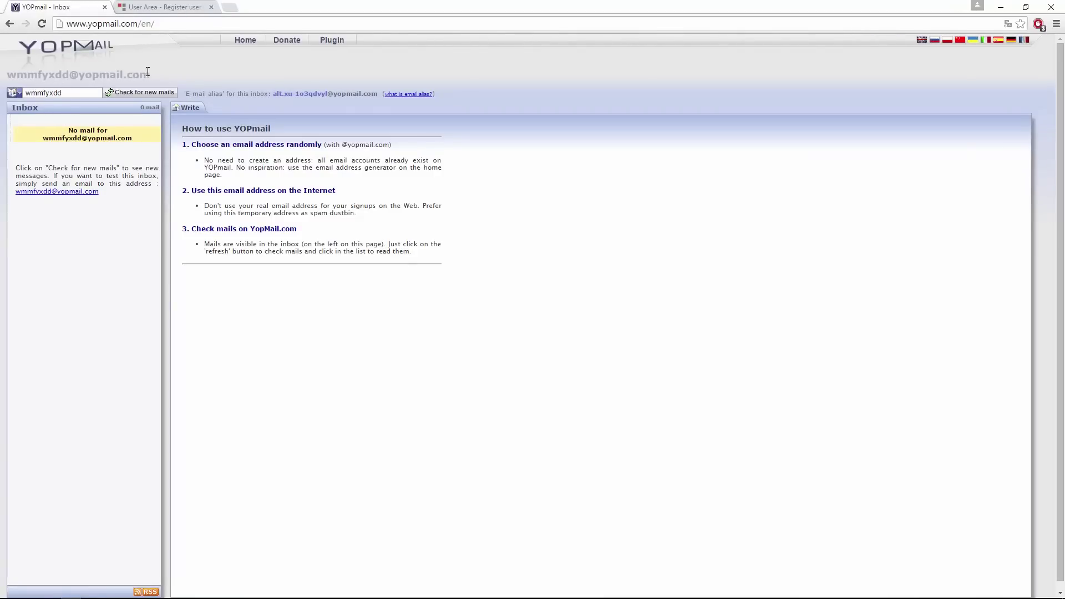
# - Check the YOPmail inbox address, then return to the DLH.net 'Register user' tab
pyautogui.click(66, 74)
pyautogui.click(127, 5)
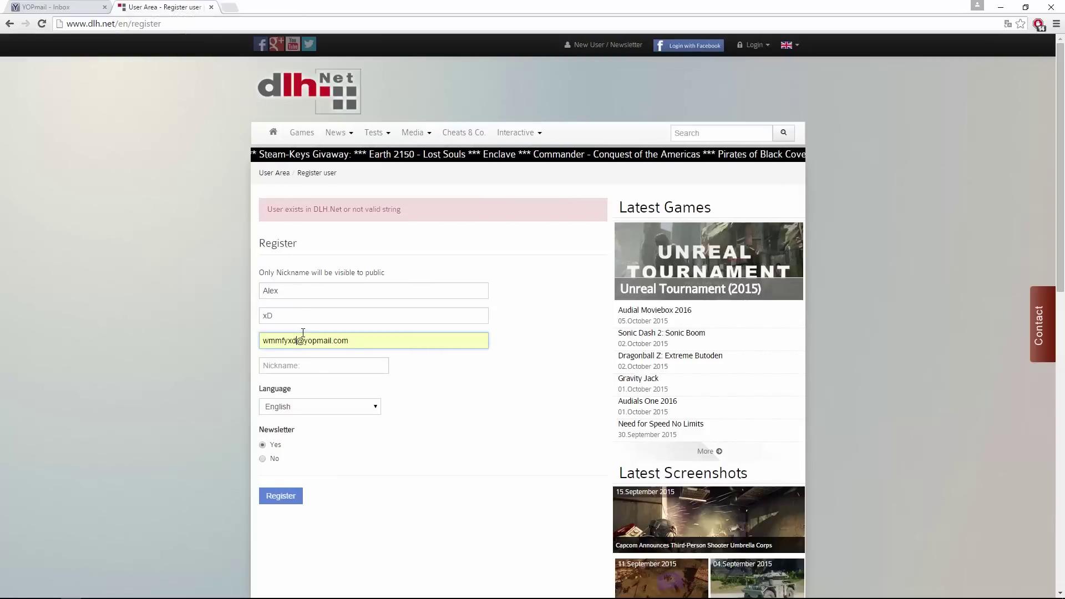
pyautogui.write('d')
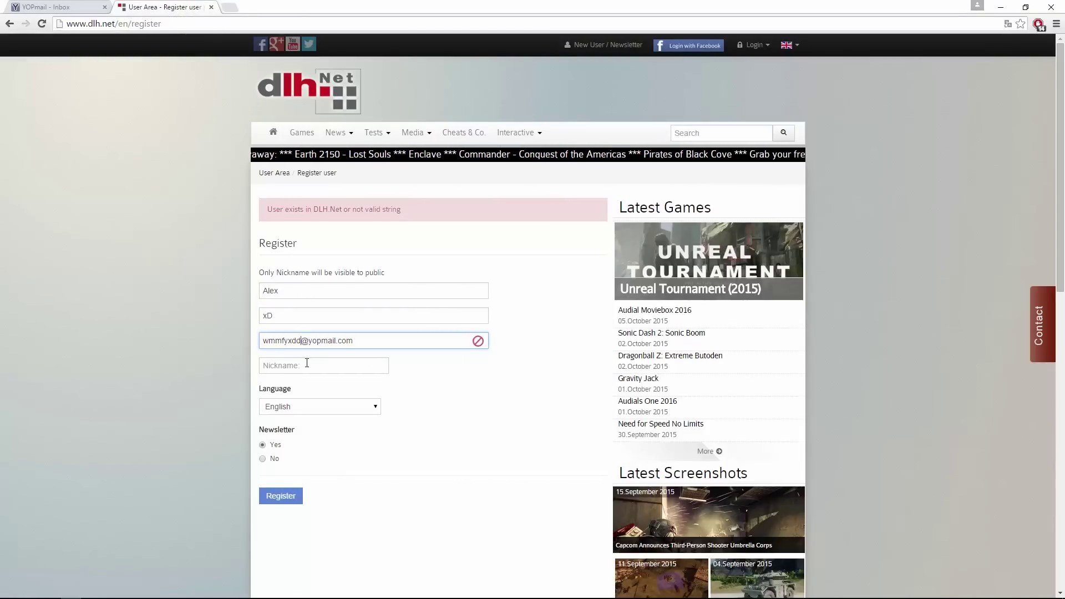
# - Add 'd' to the email, enter a nickname, keep English, decline the newsletter, and register
pyautogui.click(320, 365)
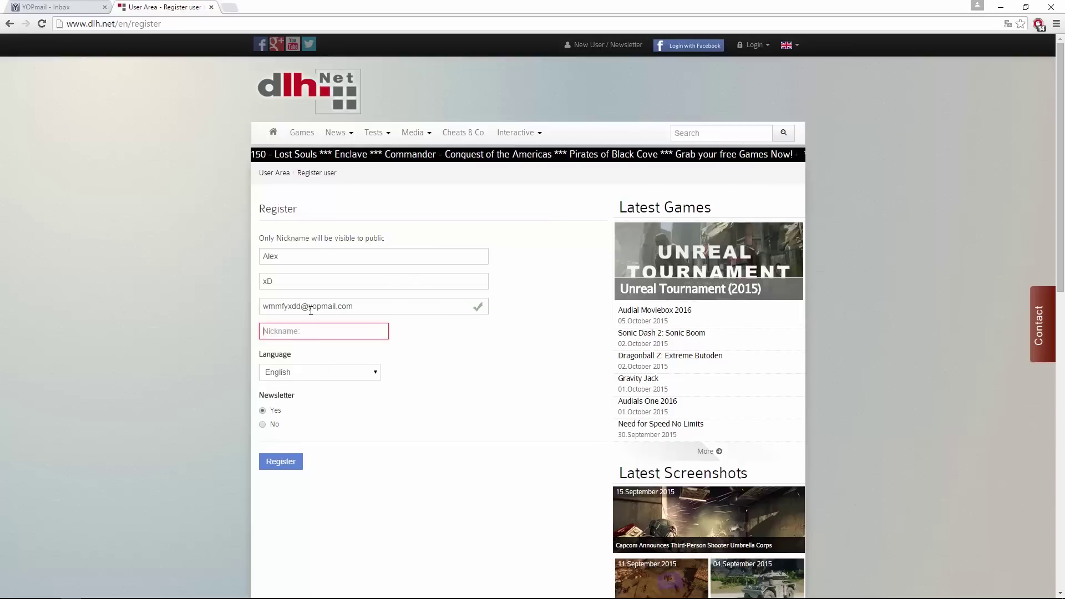
pyautogui.write('W')
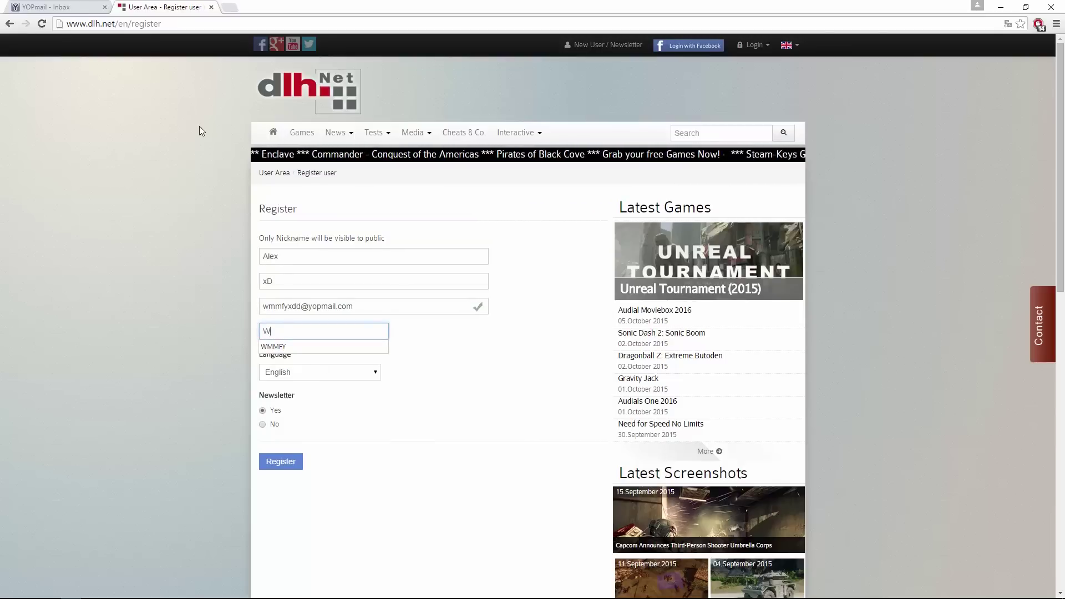
pyautogui.write('MMF')
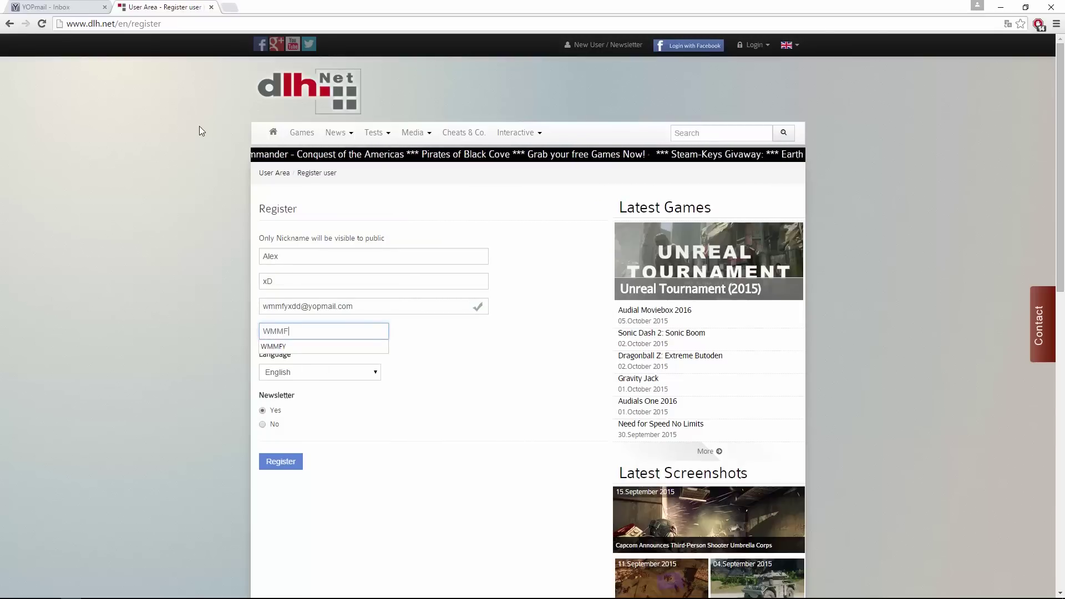
pyautogui.write('YYT')
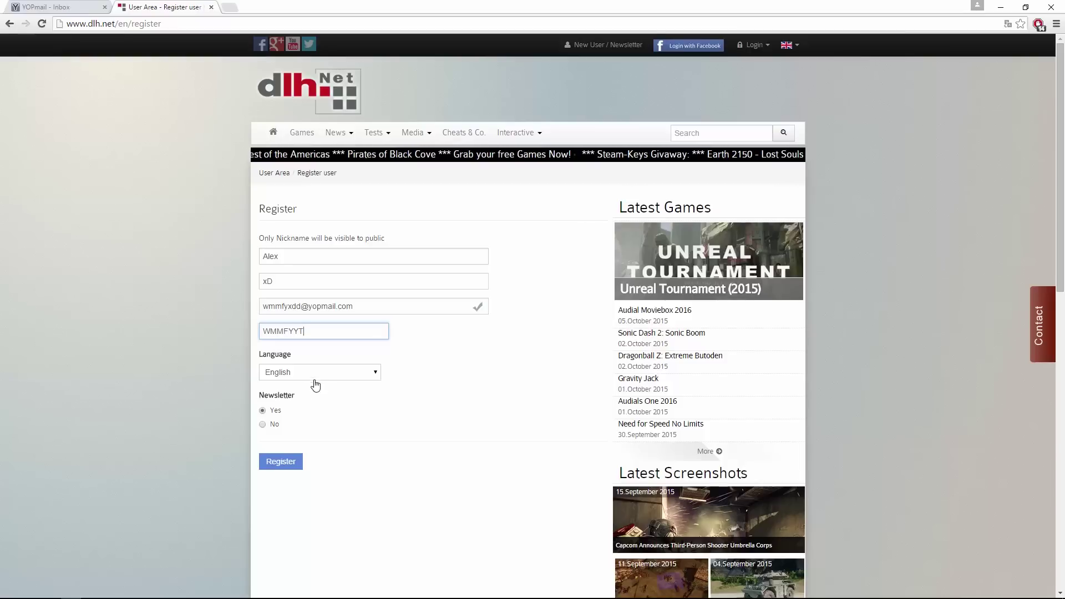
pyautogui.click(318, 373)
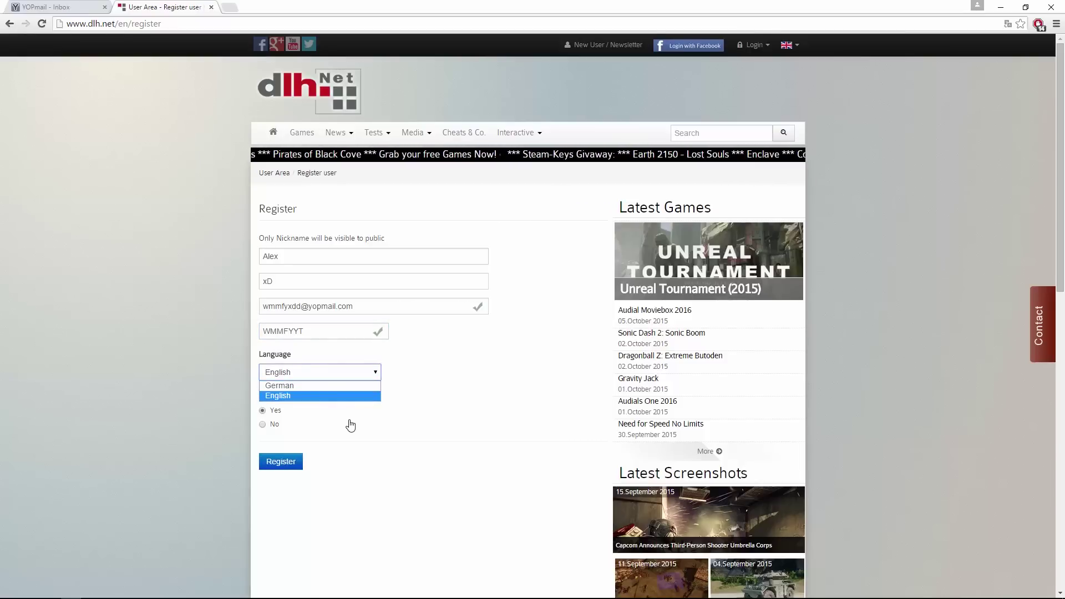
pyautogui.click(331, 405)
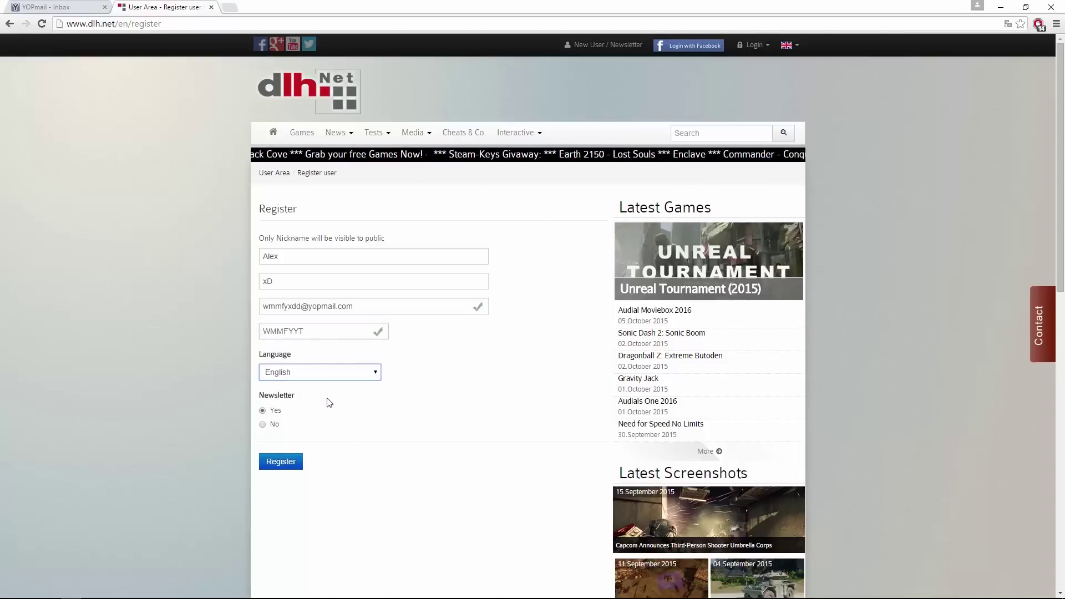
pyautogui.click(265, 425)
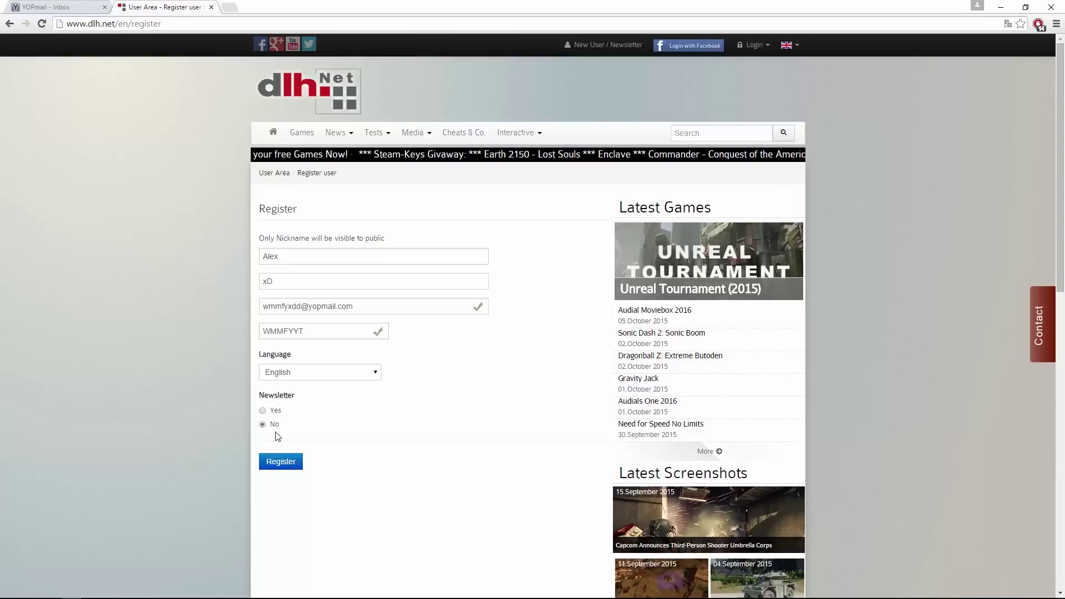
pyautogui.click(283, 466)
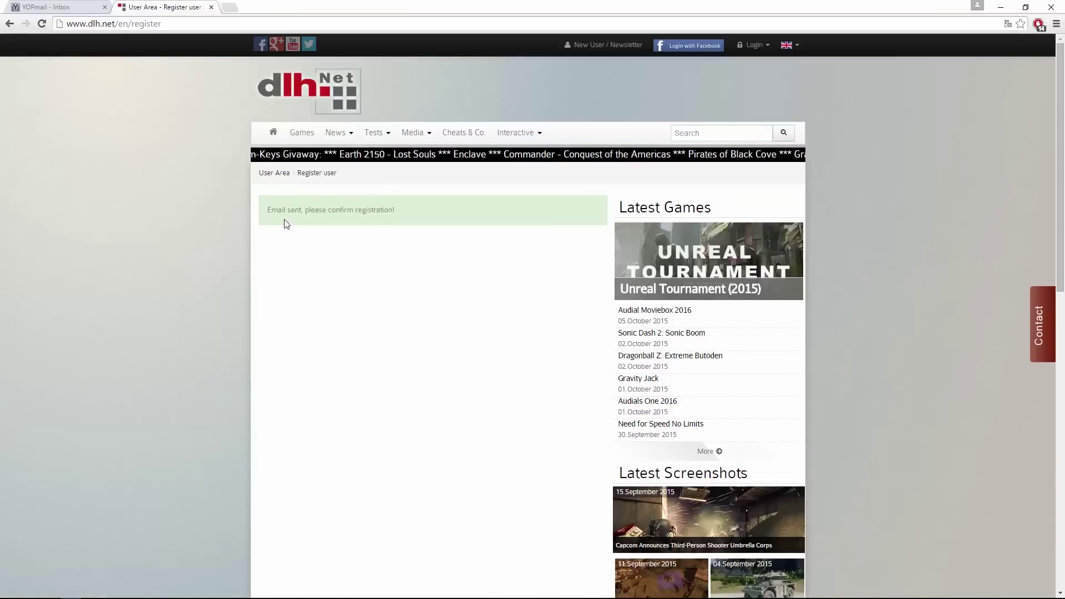
# - Check YOPmail for new mail, open the DLH.NET message and follow its RegConfirm link
pyautogui.click(78, 9)
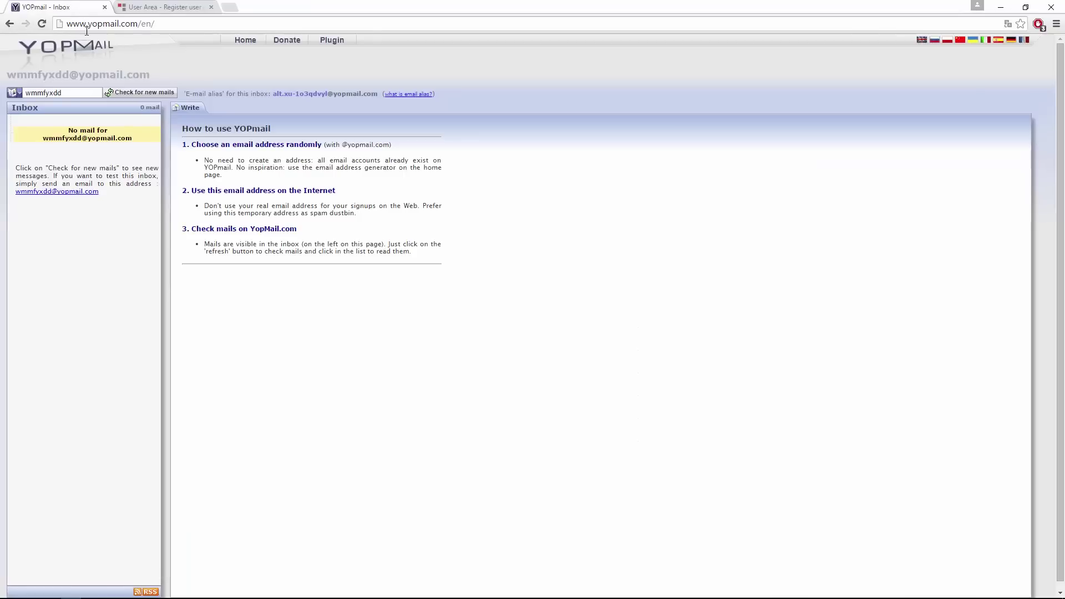
pyautogui.click(134, 101)
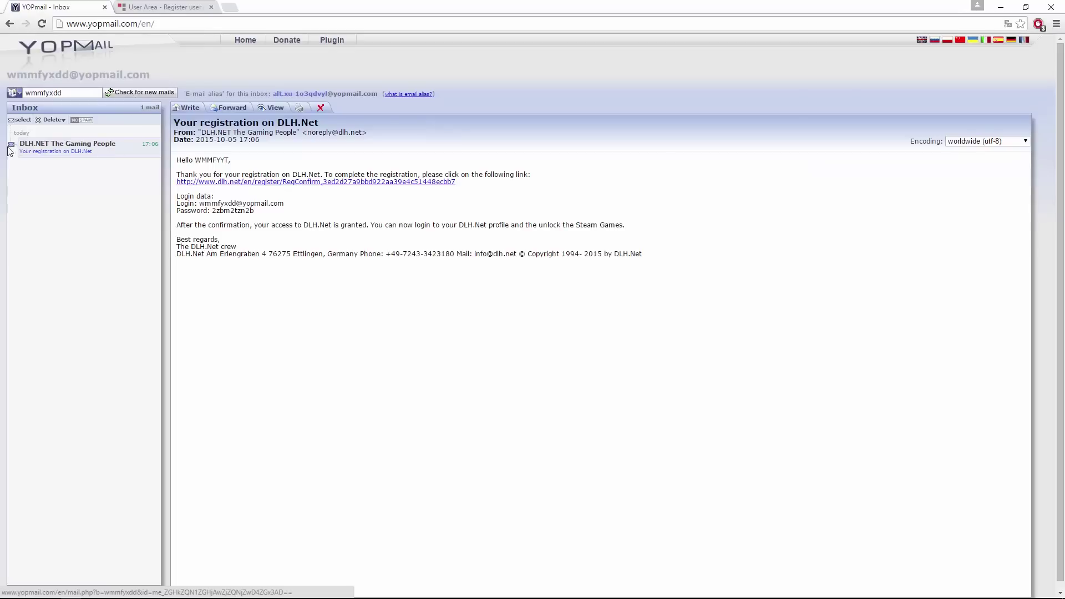
pyautogui.click(267, 183)
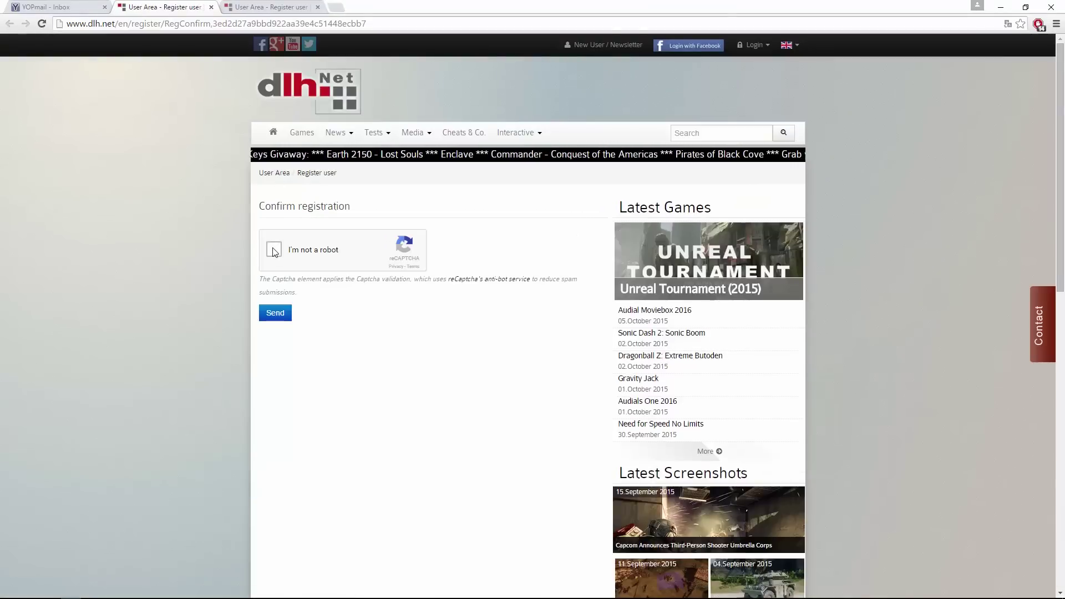
# - Tick 'I'm not a robot', send the confirmation, and go to the Login dropdown's email field
pyautogui.click(274, 251)
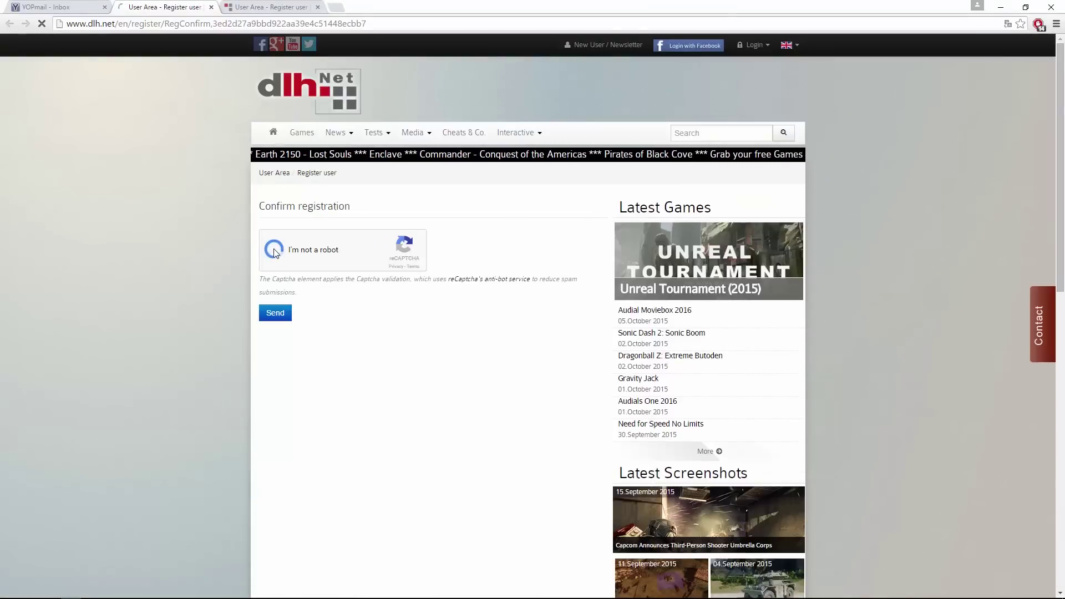
pyautogui.click(275, 315)
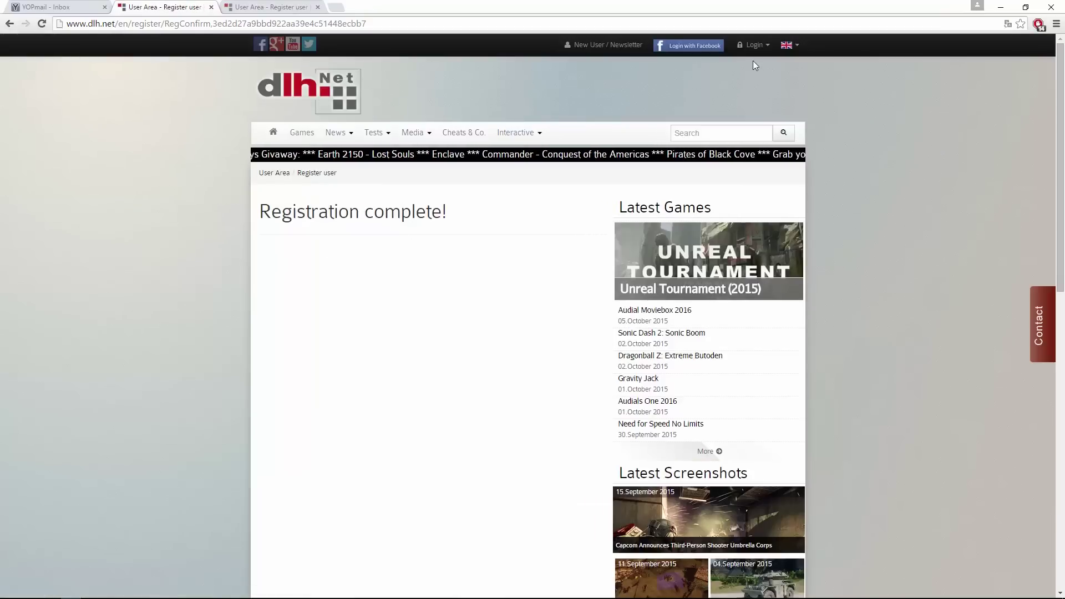
pyautogui.click(754, 45)
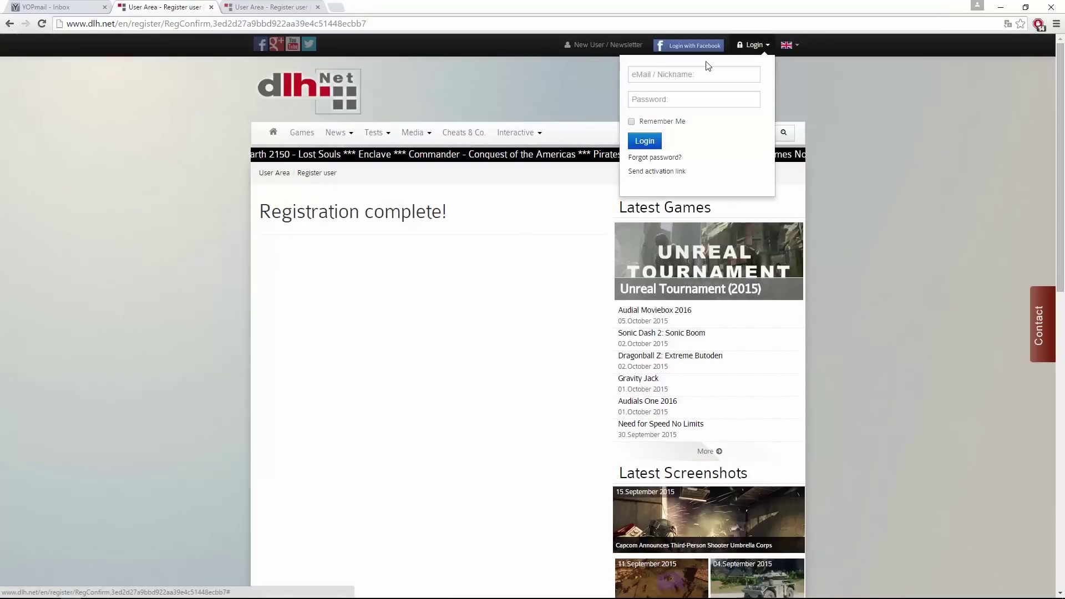
pyautogui.click(697, 73)
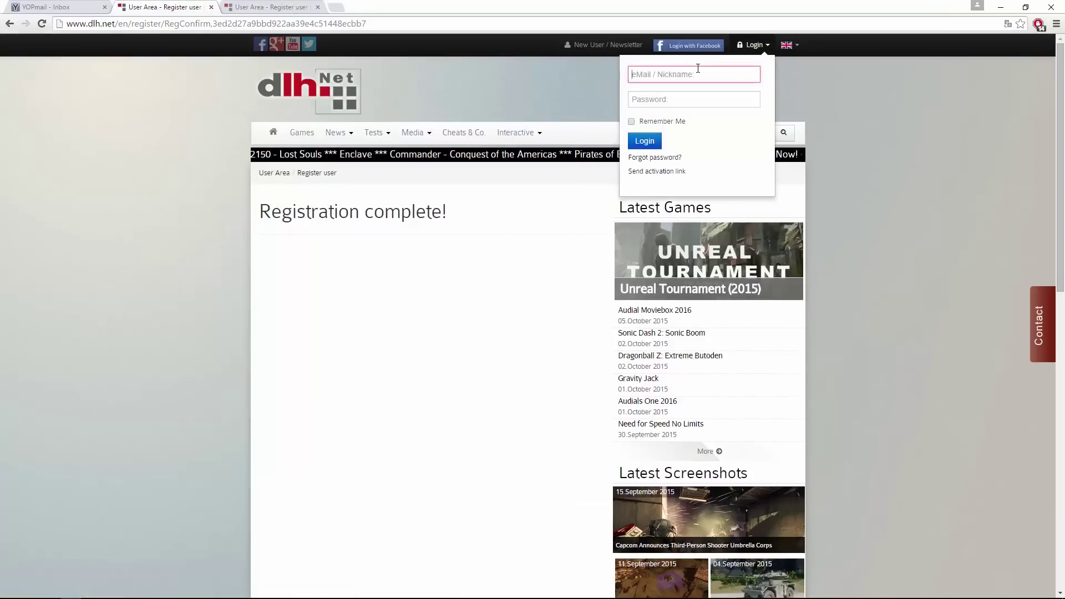
# - Copy the login email from the YOPmail message into the DLH.net login form
pyautogui.click(75, 7)
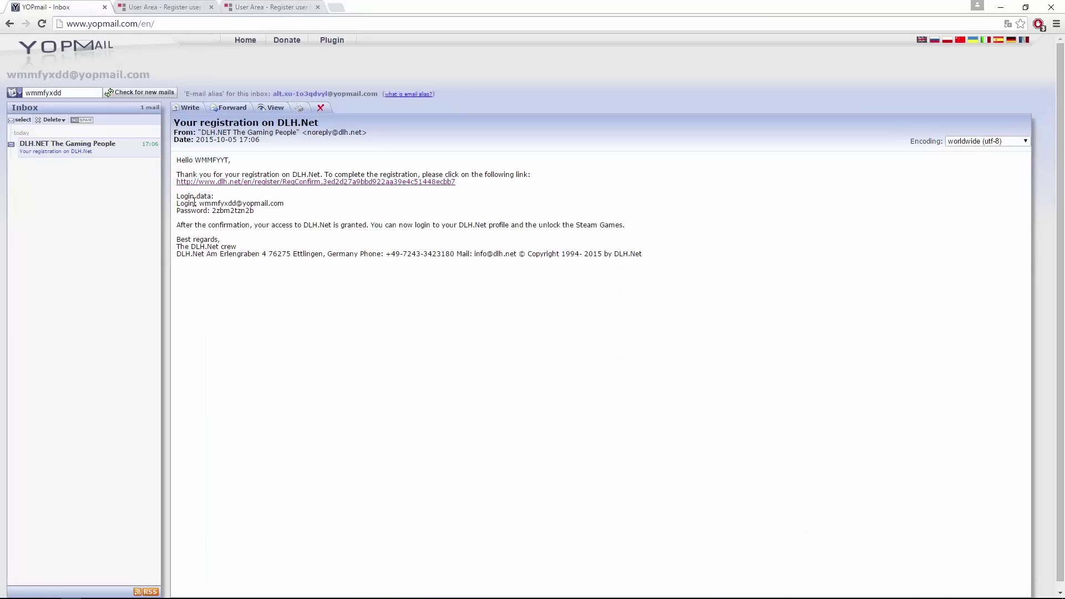
pyautogui.moveTo(199, 203)
pyautogui.mouseDown()
pyautogui.moveTo(240, 195)
pyautogui.moveTo(200, 203)
pyautogui.mouseUp()
pyautogui.hotkey('ctrl', 'c')
pyautogui.click(285, 203)
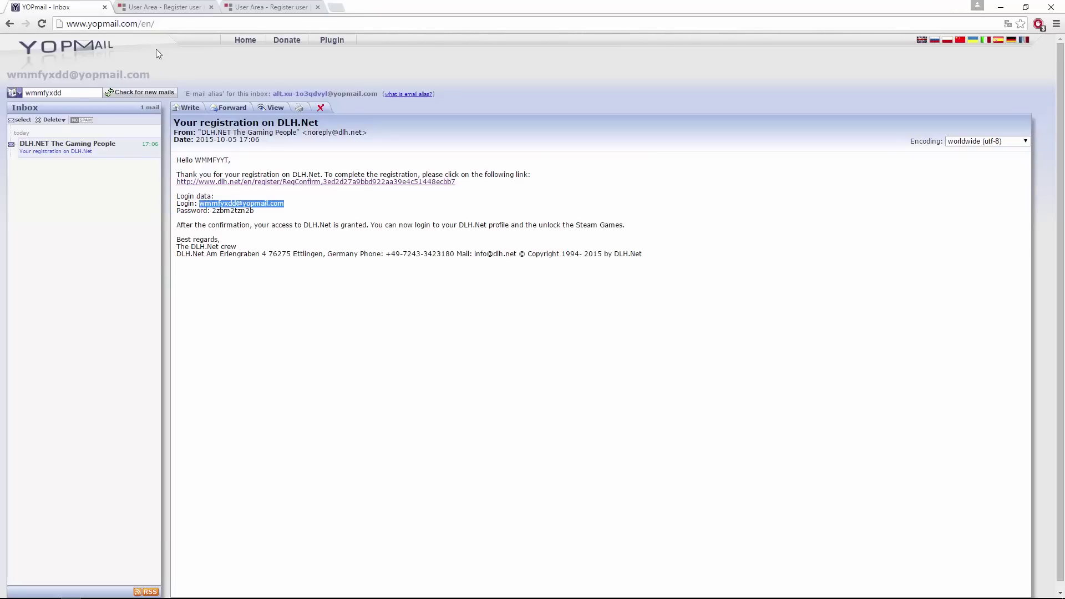
pyautogui.click(167, 7)
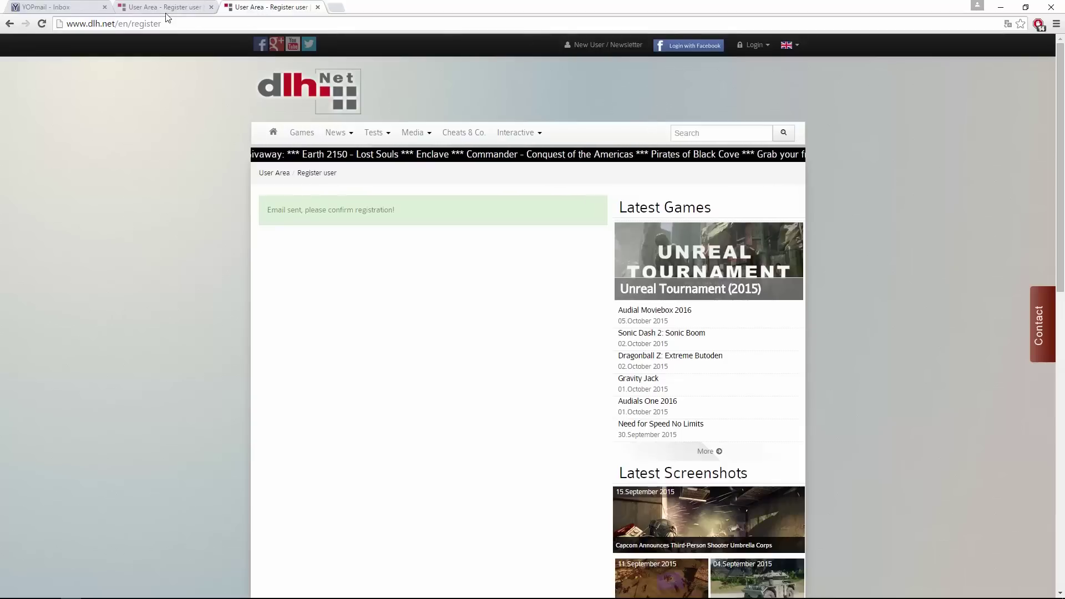
pyautogui.hotkey('ctrl', 'v')
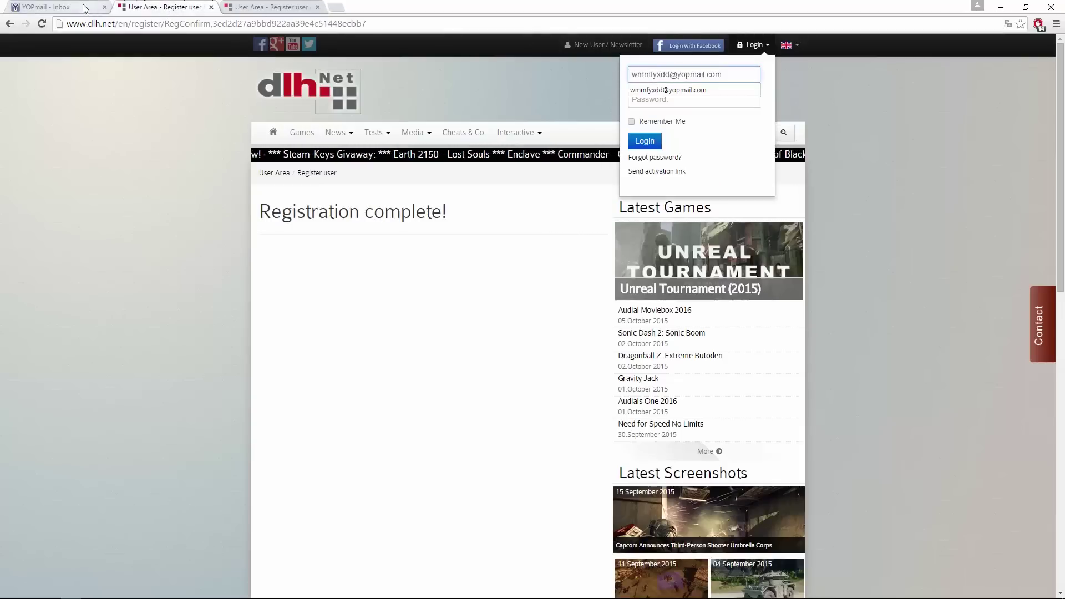
# - Copy the emailed password into the login form, tick Remember Me, and log in
pyautogui.click(67, 6)
pyautogui.click(248, 211)
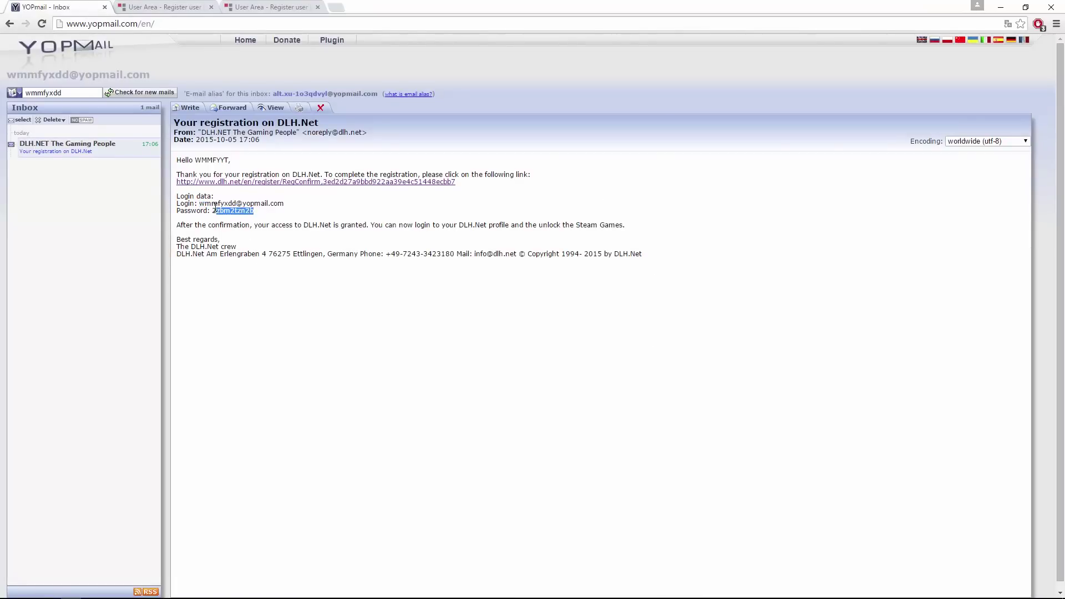
pyautogui.click(148, 9)
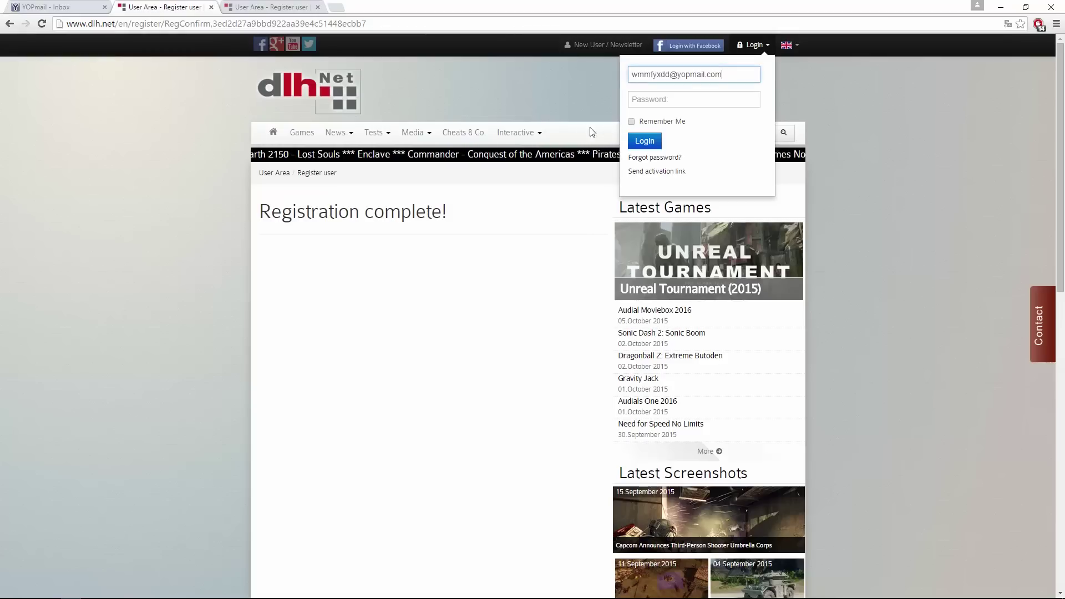
pyautogui.click(657, 100)
pyautogui.hotkey('ctrl', 'v')
pyautogui.click(652, 124)
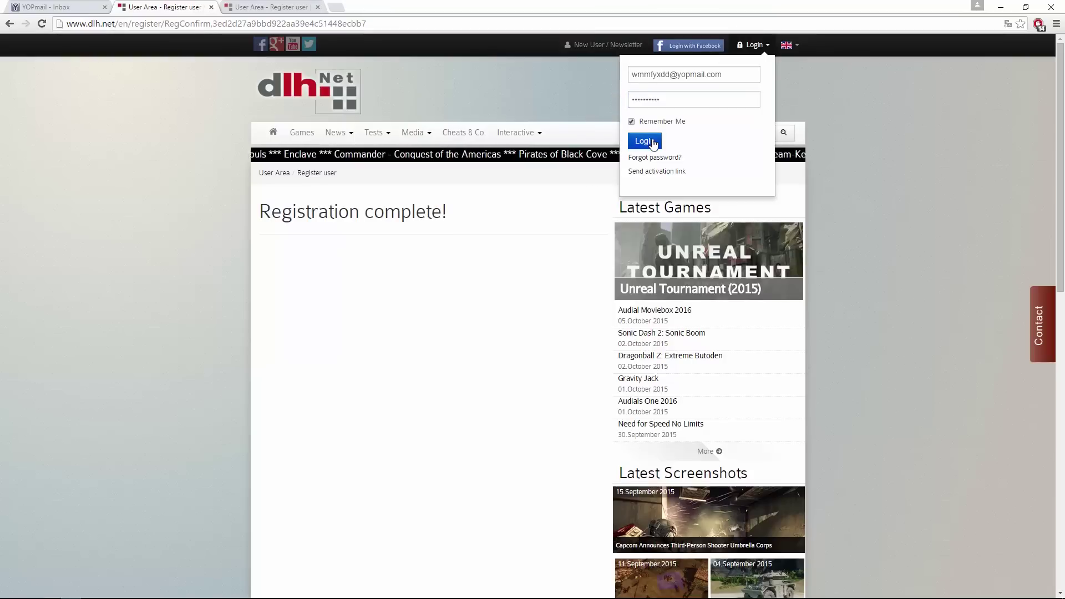
pyautogui.click(652, 143)
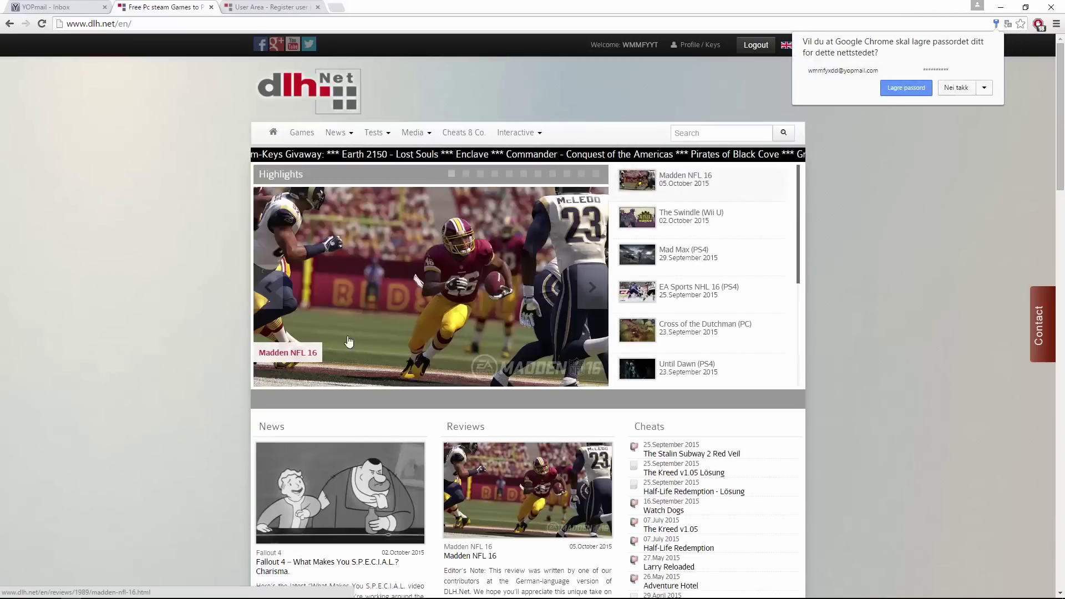
# - Open Profile / Keys and highlight the revealed Enclave Steam key for copying
pyautogui.click(699, 47)
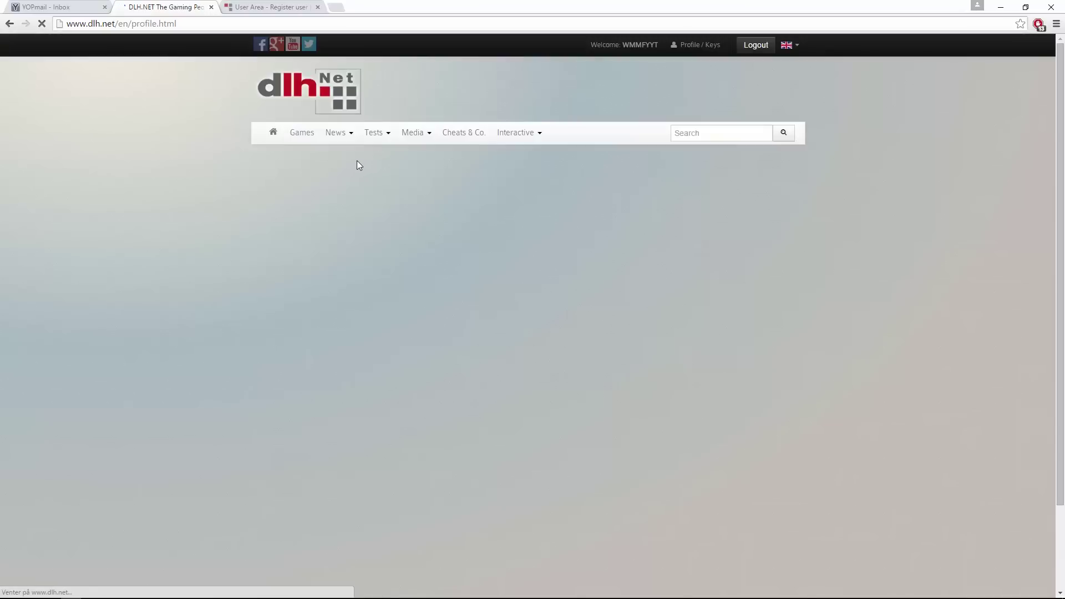
pyautogui.scroll(-2, 315, 242)
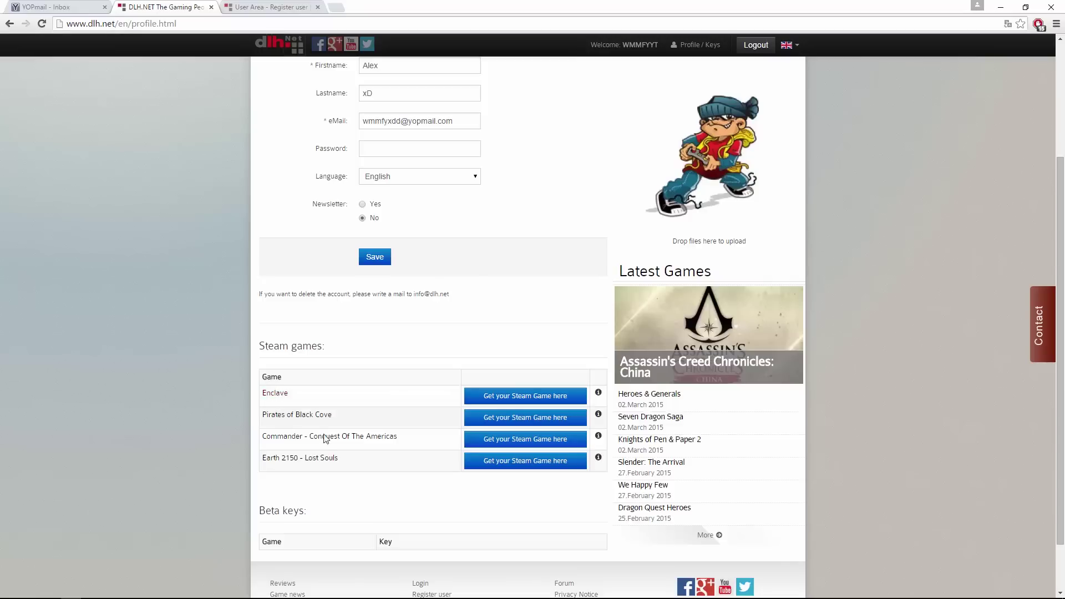
pyautogui.moveTo(533, 591)
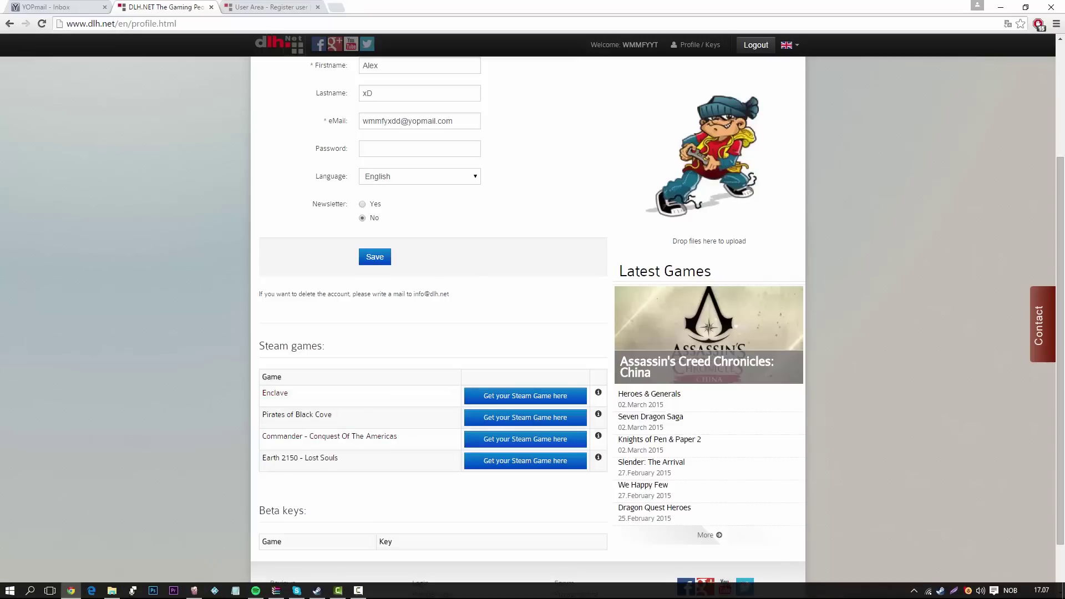
pyautogui.scroll(-1, 389, 534)
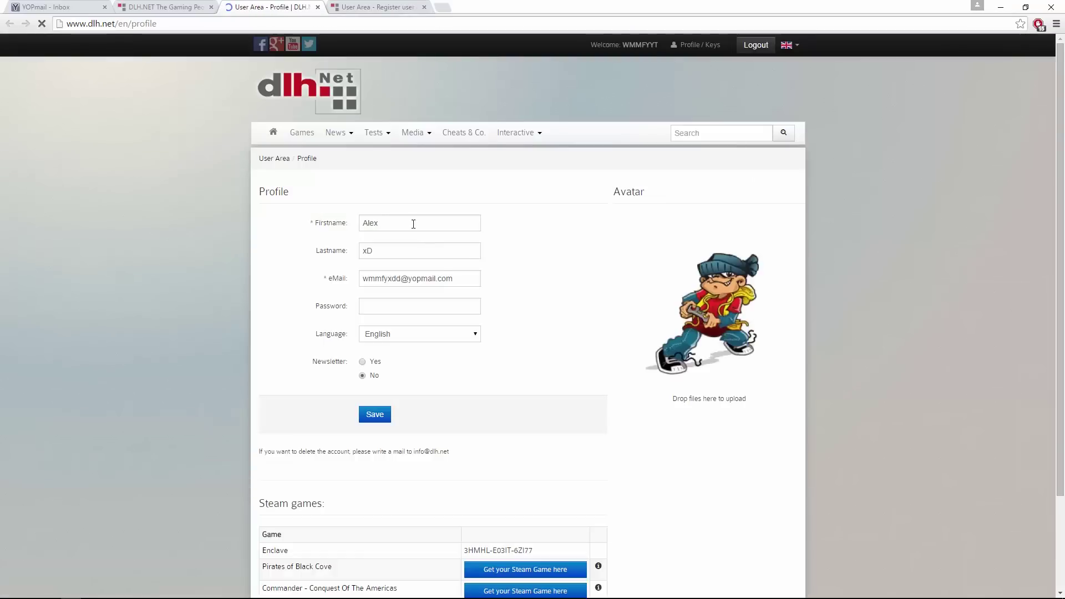
pyautogui.scroll(-2, 429, 350)
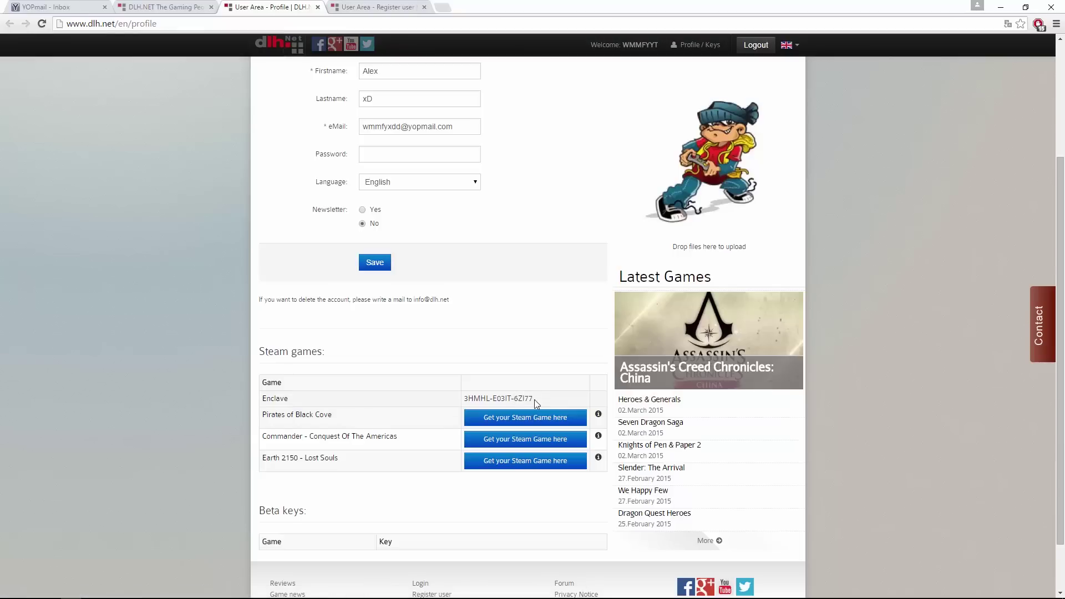
pyautogui.moveTo(535, 399); pyautogui.dragTo(474, 397)
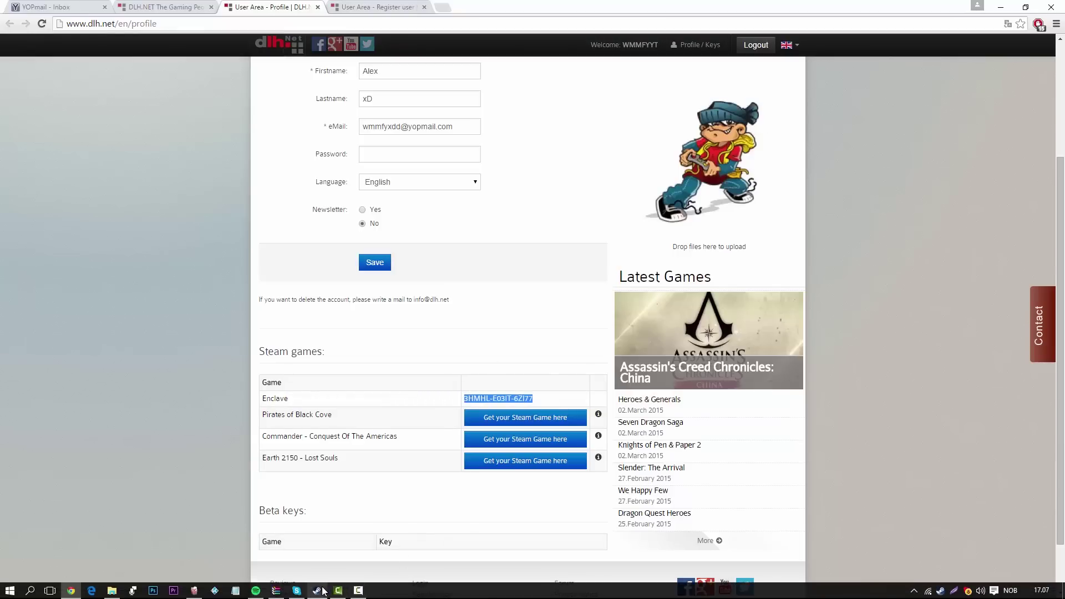
# - Activate the Enclave code via Steam's Games > Activate a Product, accepting the agreement
pyautogui.click(323, 592)
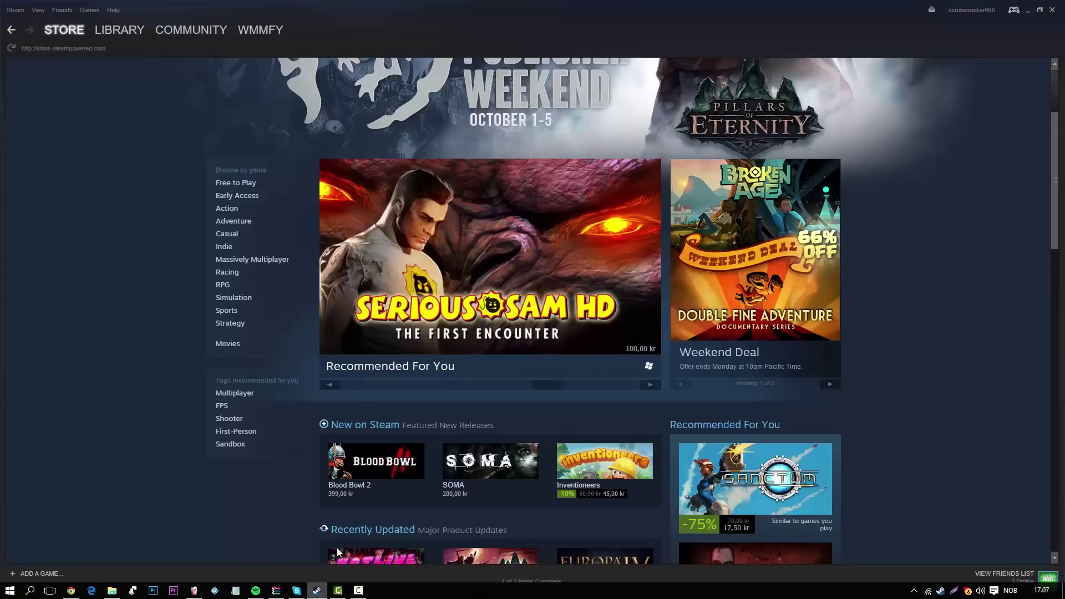
pyautogui.click(97, 14)
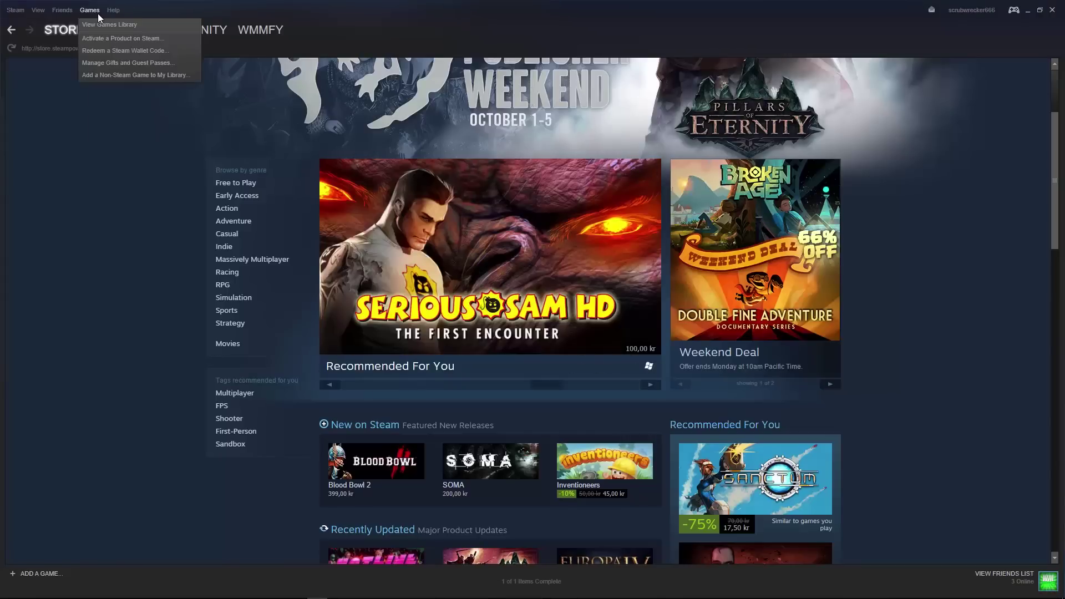
pyautogui.click(100, 42)
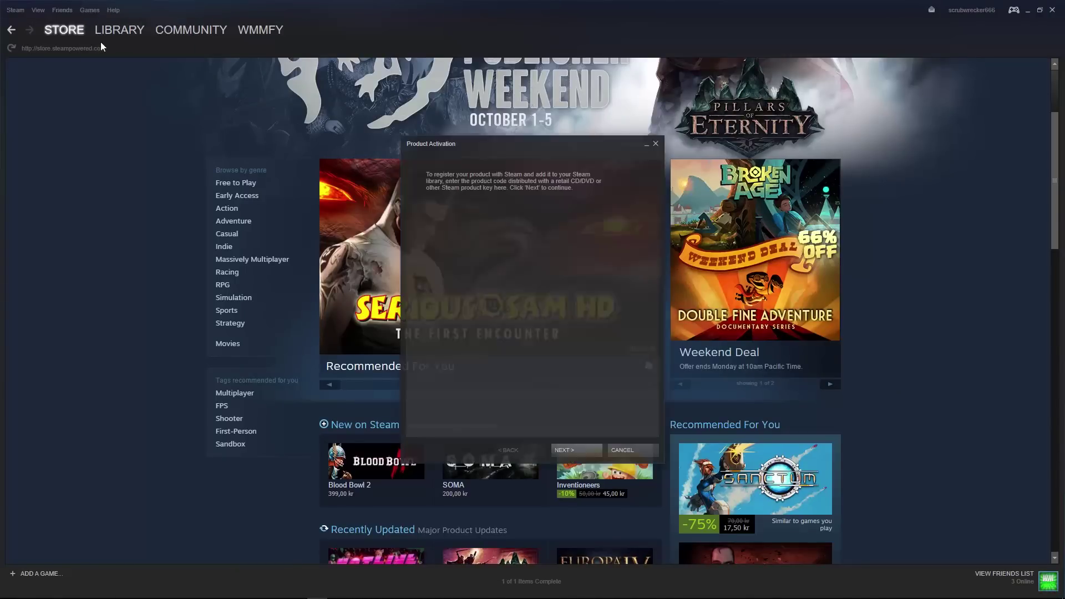
pyautogui.click(567, 447)
pyautogui.click(574, 448)
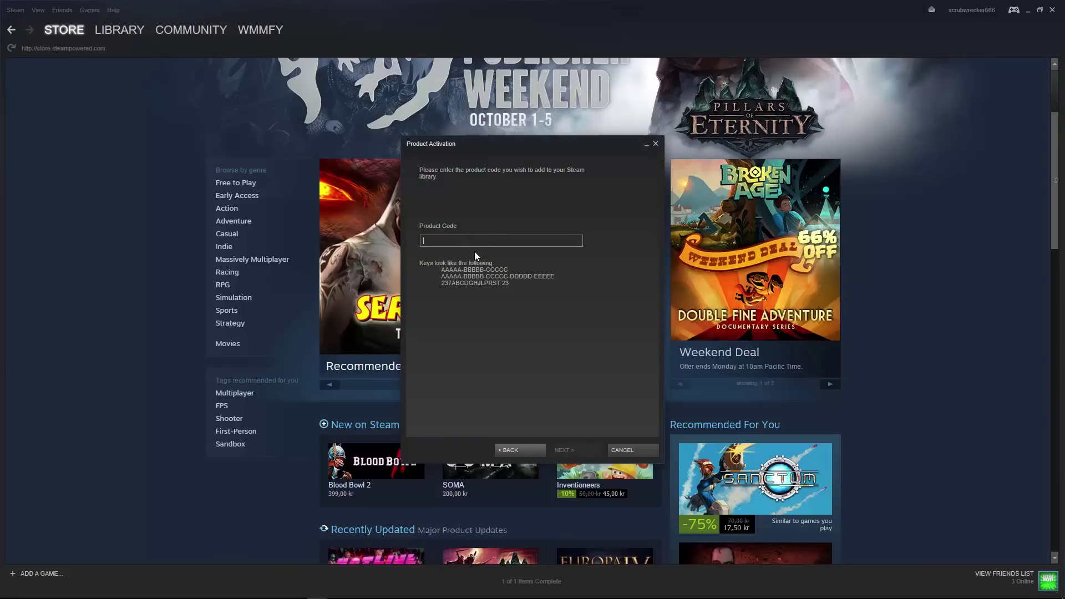
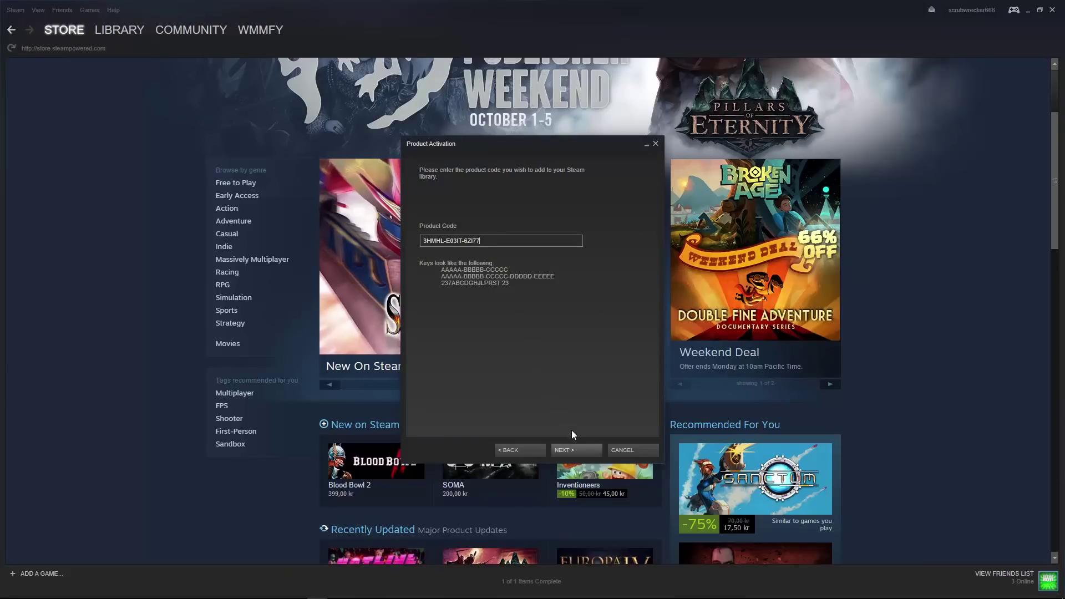
pyautogui.click(578, 446)
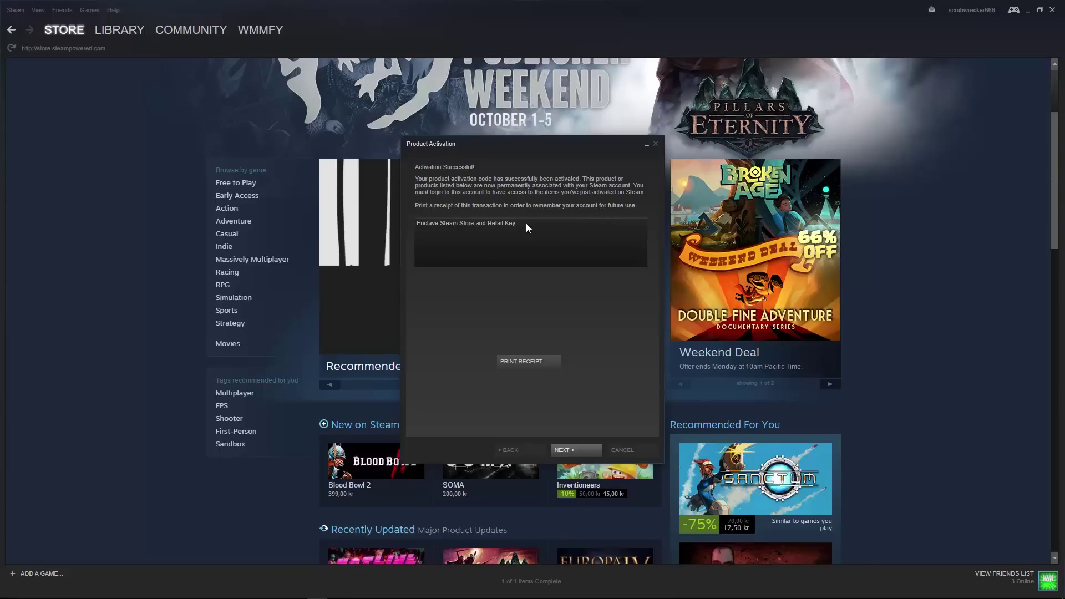
pyautogui.click(556, 454)
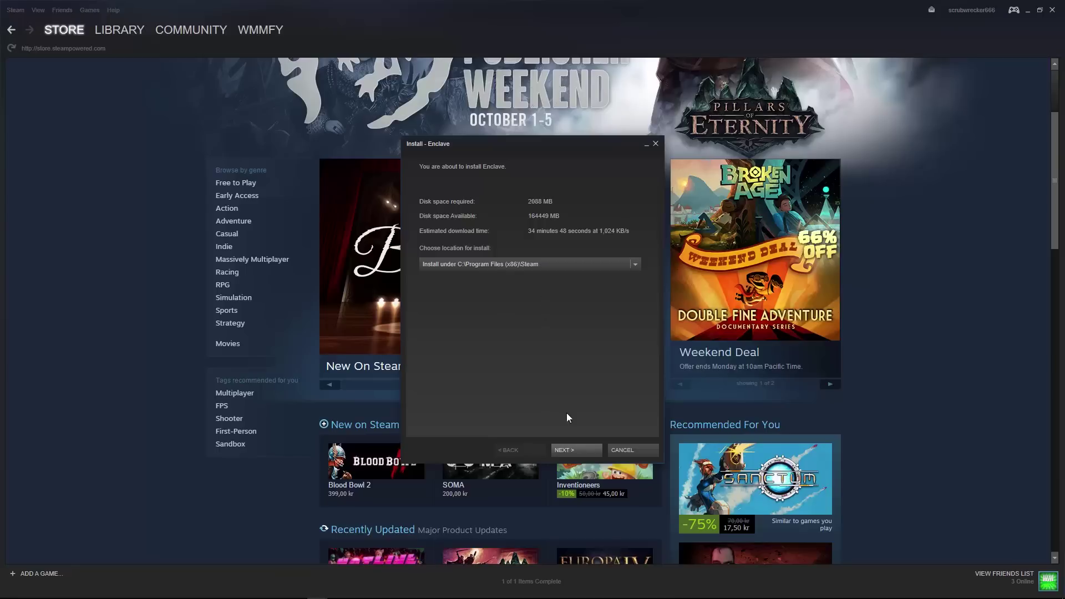
# - Install Enclave to the default Steam folder with no shortcuts, then minimise Steam
pyautogui.click(578, 447)
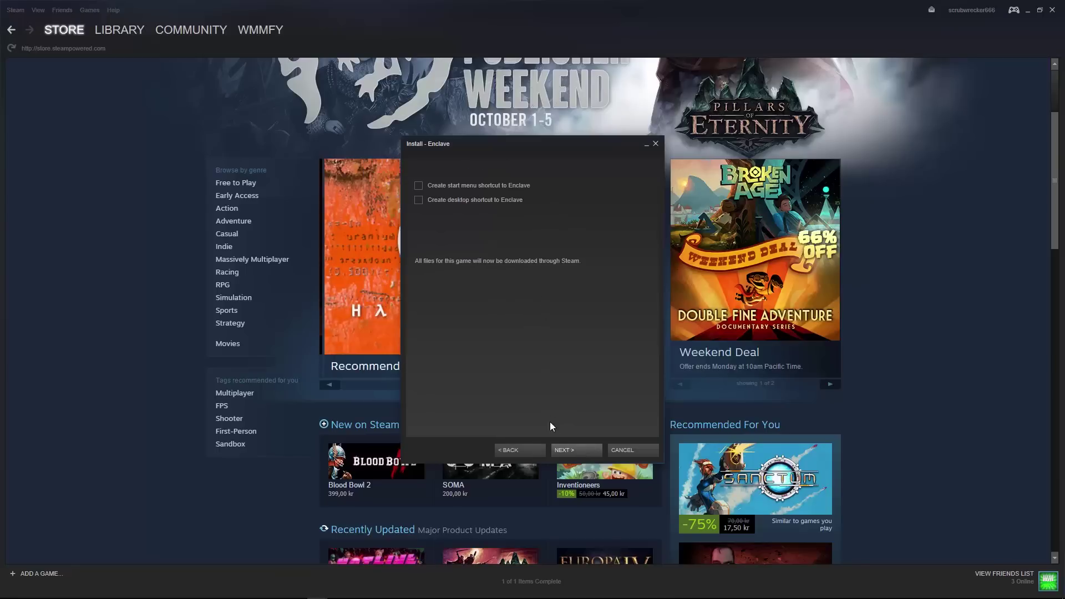
pyautogui.click(577, 449)
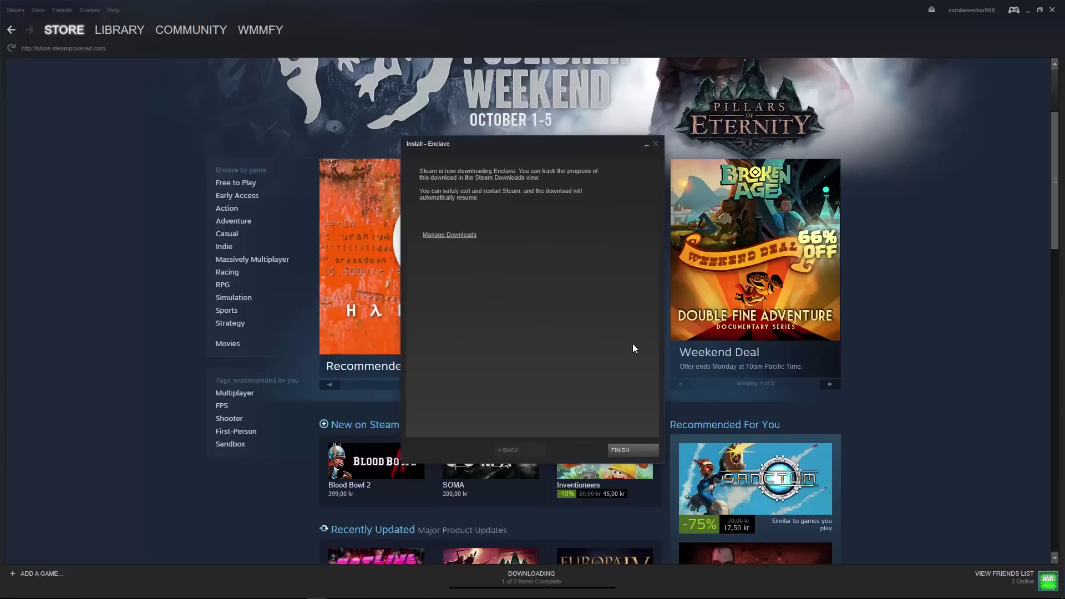
pyautogui.click(635, 453)
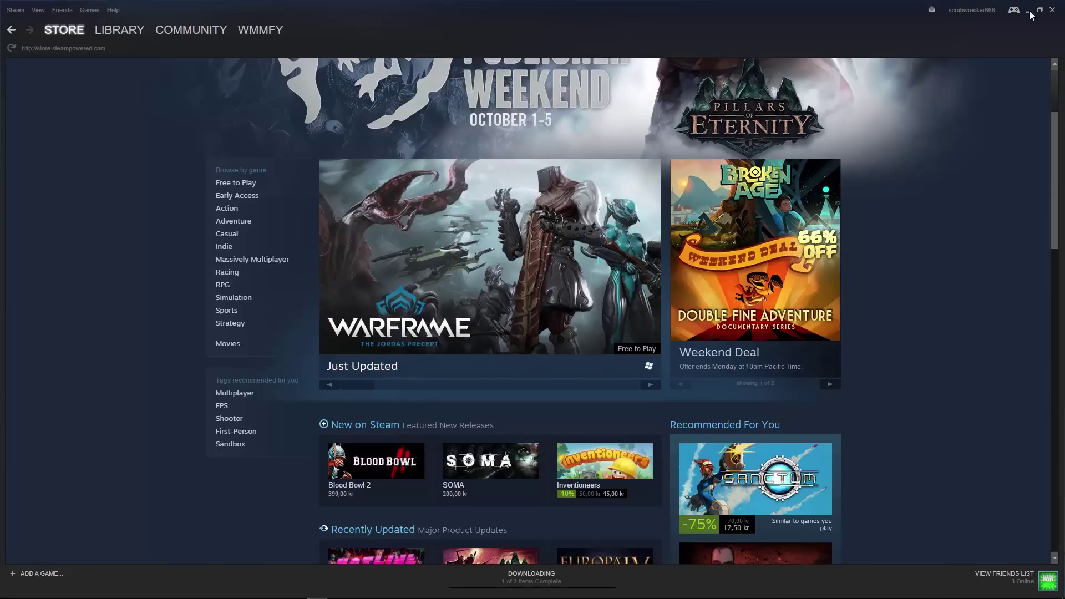
pyautogui.click(1030, 11)
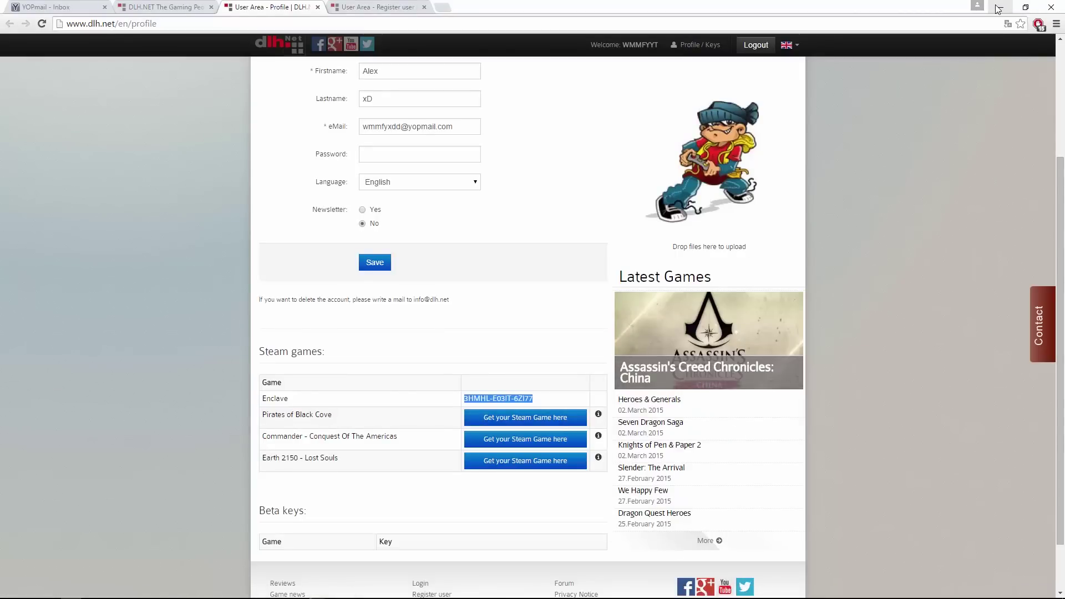
# - Confirm in the Steam library that Enclave is downloading (about 3%), then minimise Steam
pyautogui.click(1045, 6)
pyautogui.click(316, 591)
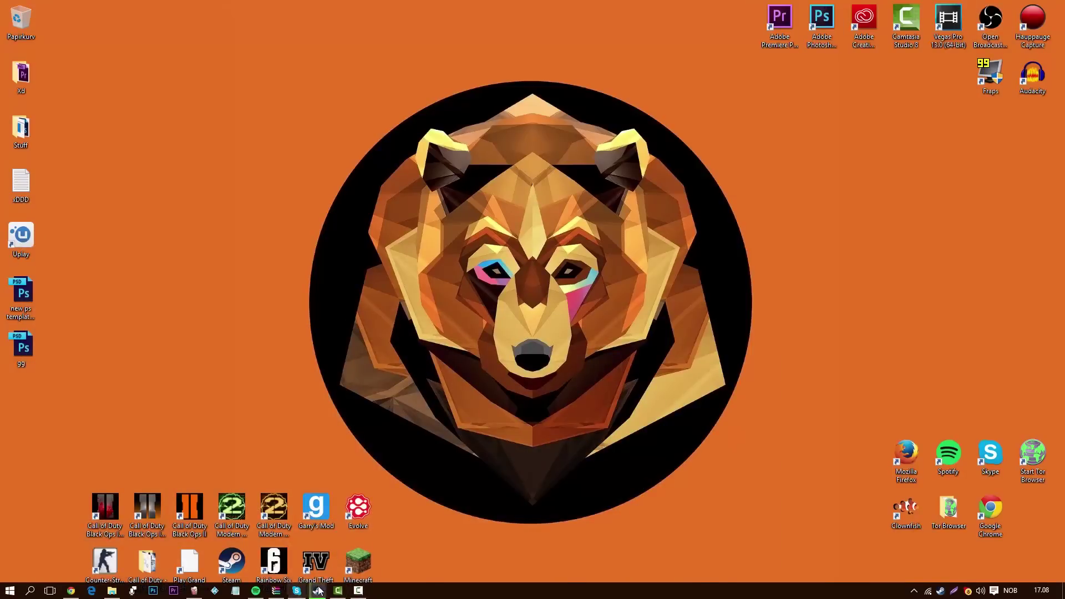
pyautogui.click(114, 36)
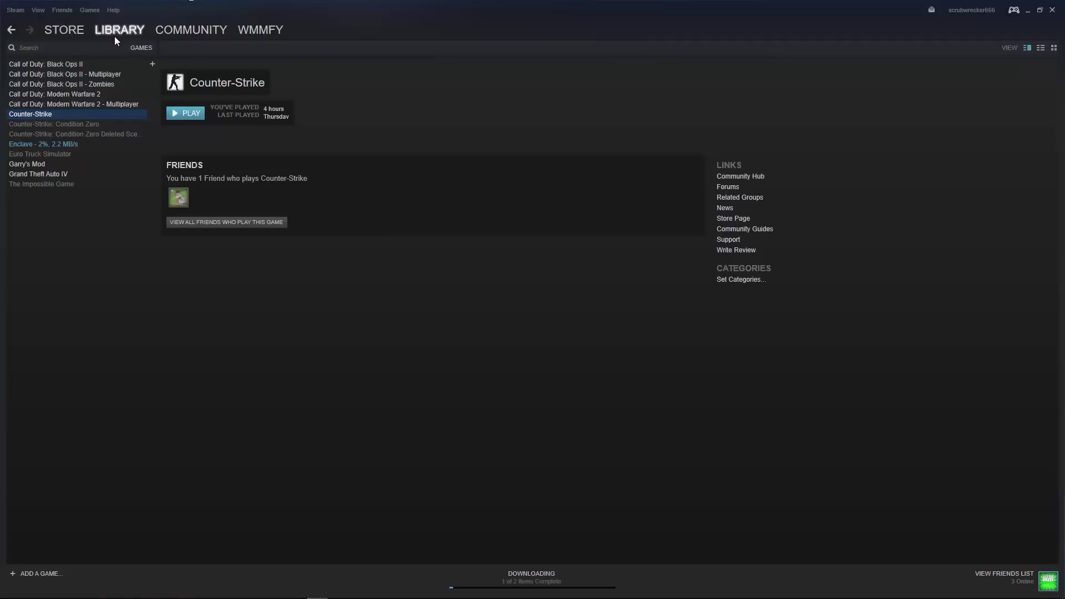
pyautogui.click(74, 143)
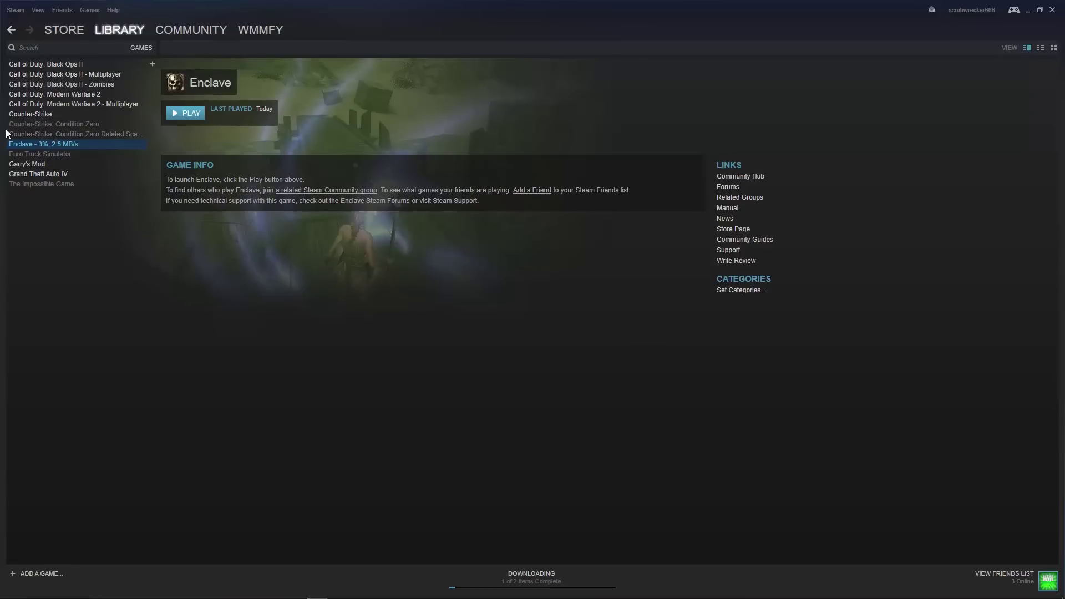
pyautogui.click(1028, 10)
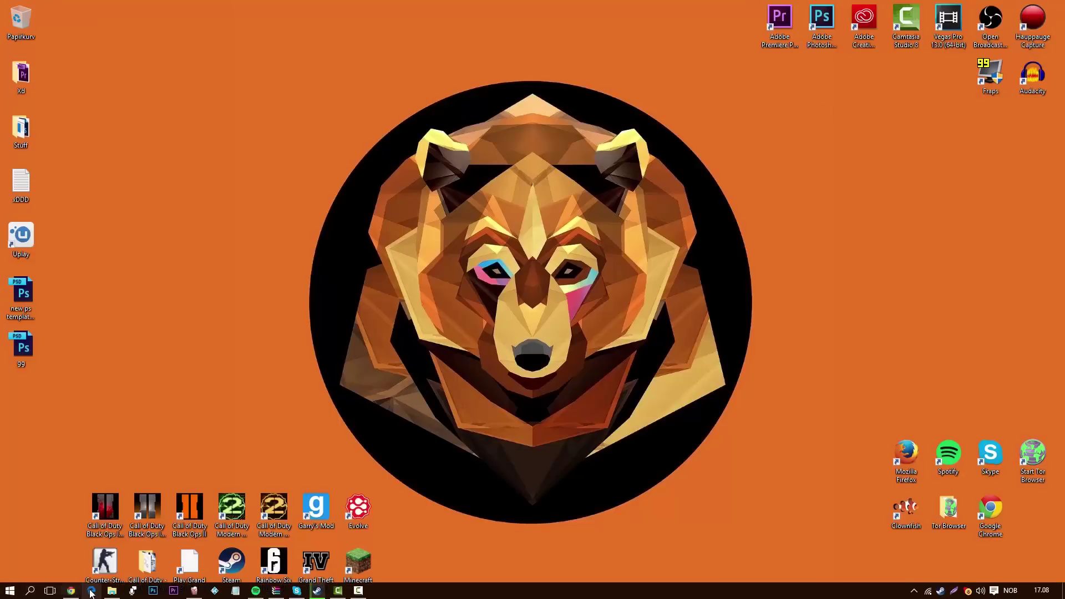
# - Restore Chrome to show the DLH.net profile with the revealed Enclave Steam key
pyautogui.click(71, 593)
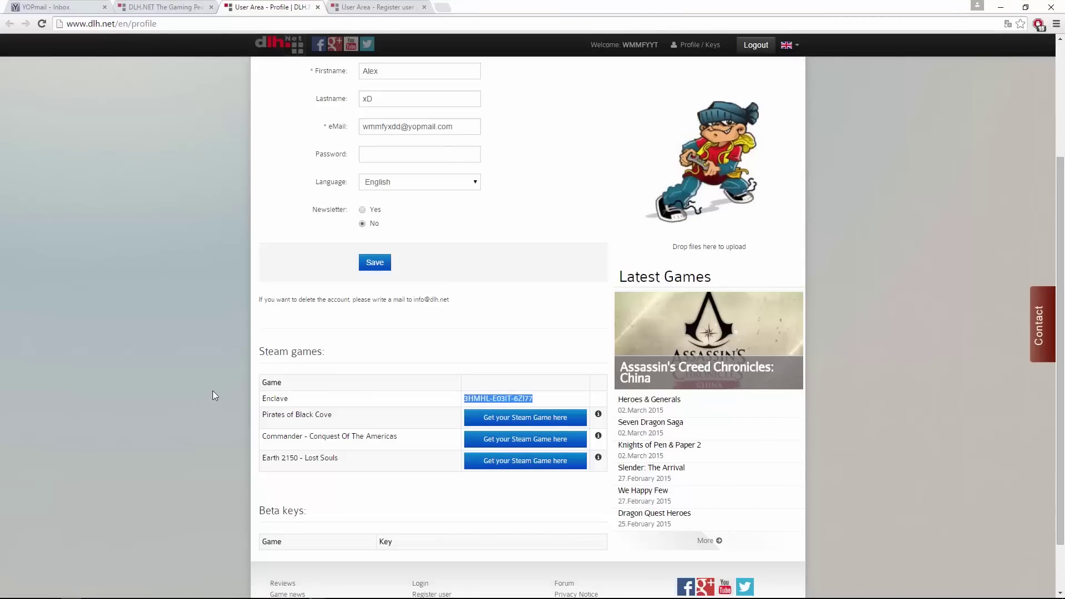